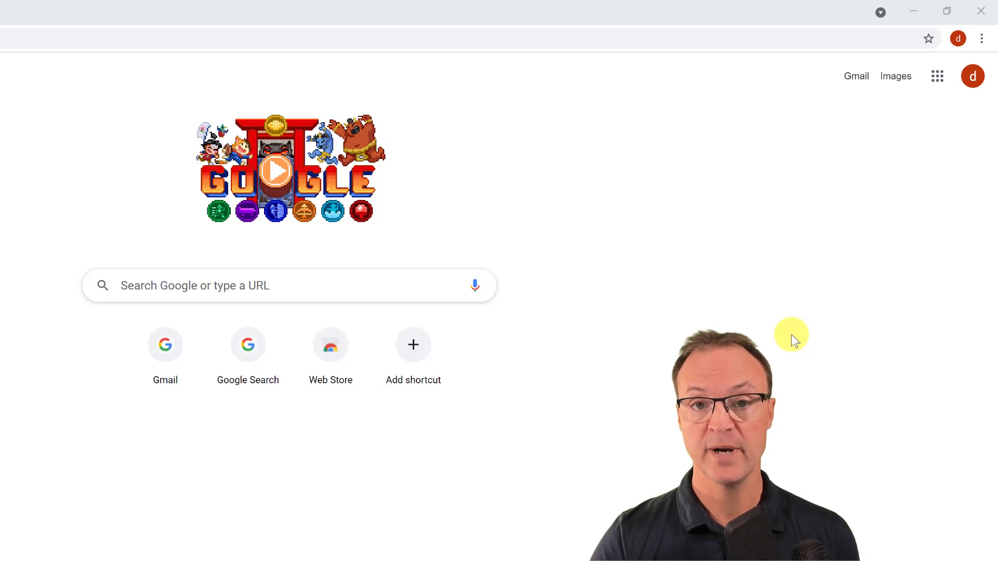
Open Google Keep from the list of Google apps.
left_click(936, 83)
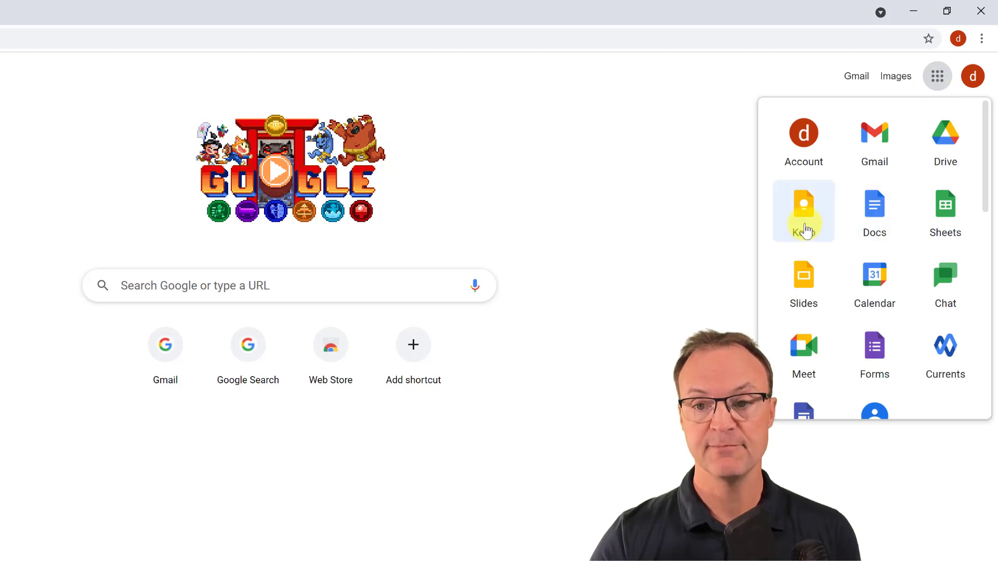
left_click_drag(804, 230, 826, 260)
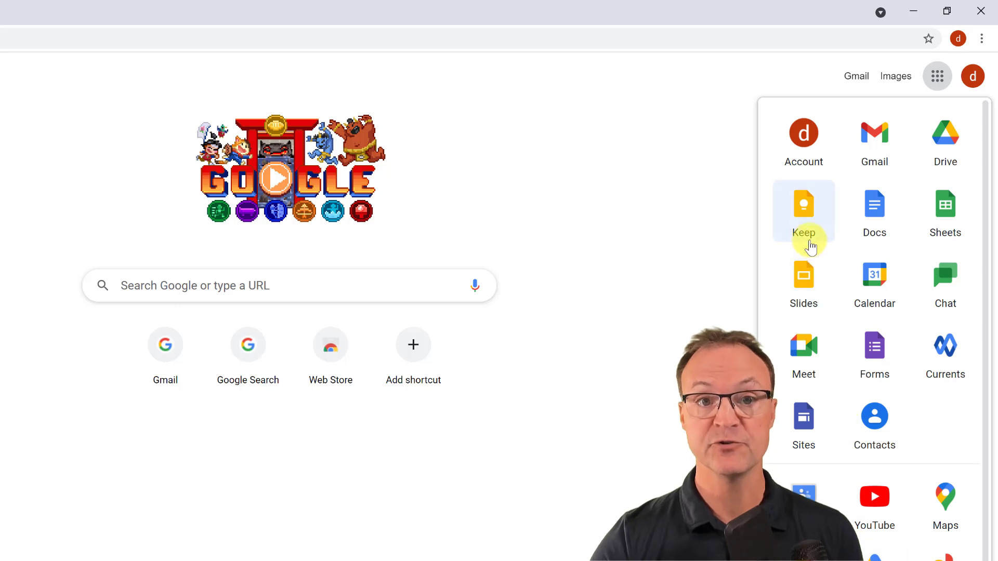
left_click(806, 212)
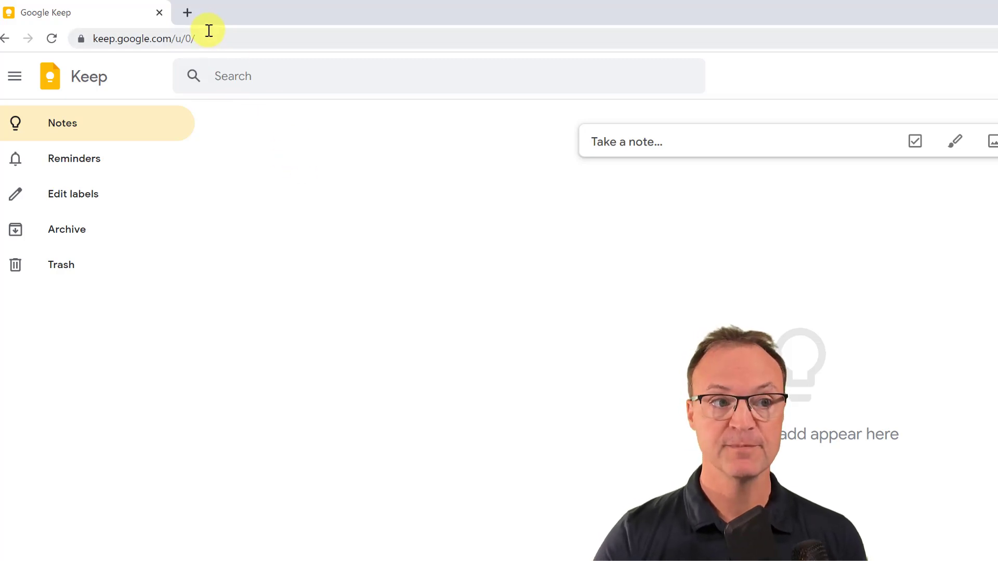
Open Google Drive and show the Keep notes alongside the My Drive files.
left_click(904, 53)
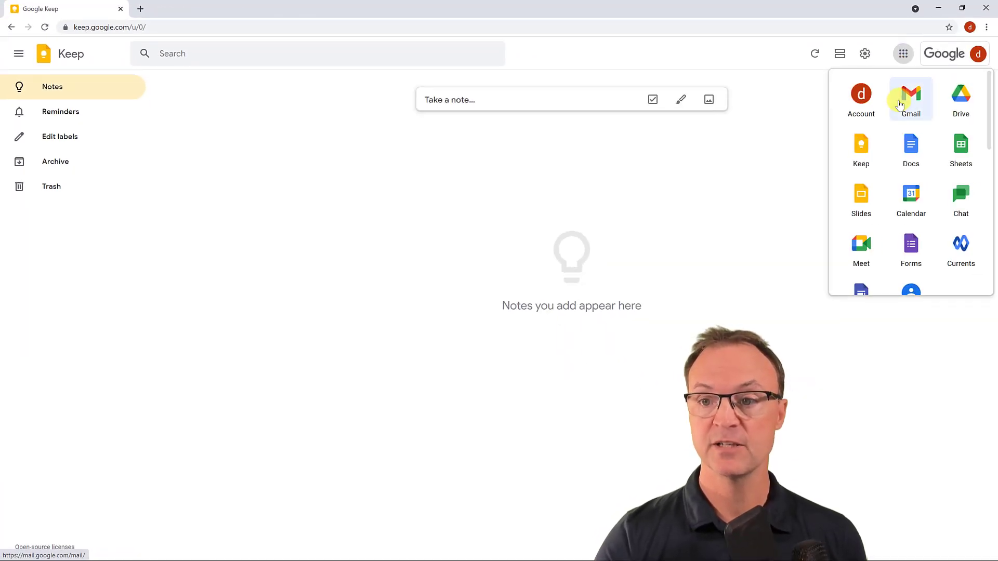
left_click(962, 98)
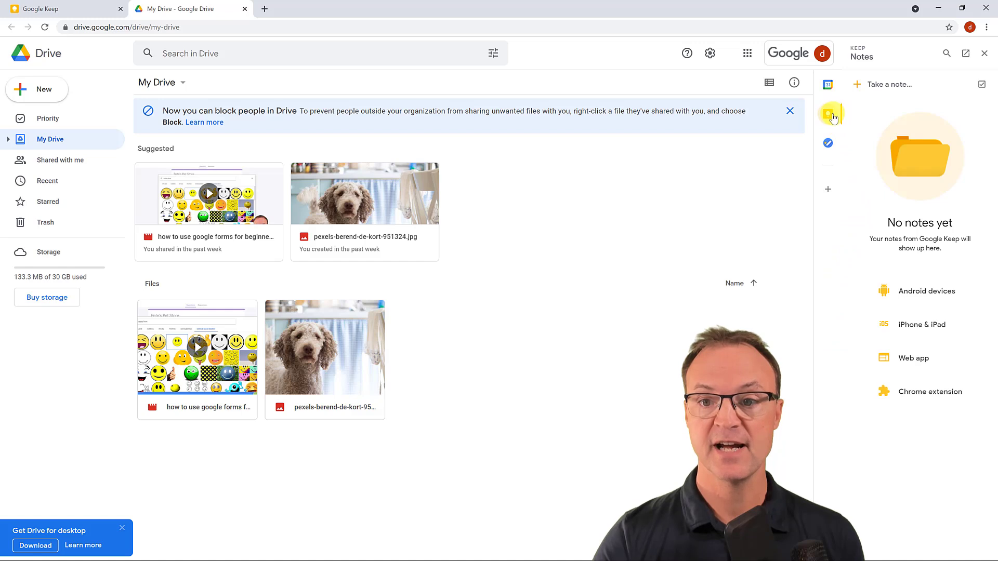
left_click(832, 117)
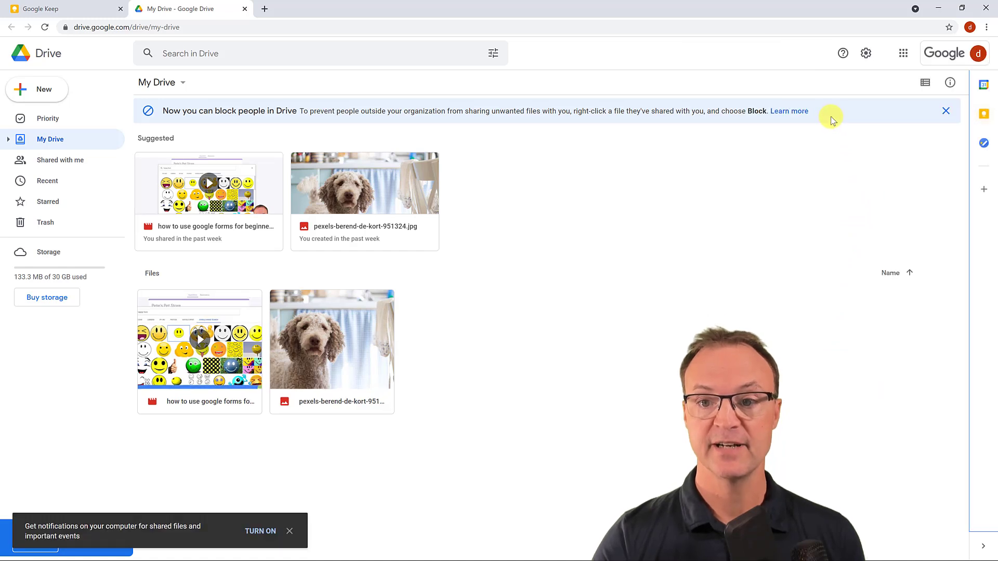
left_click(984, 118)
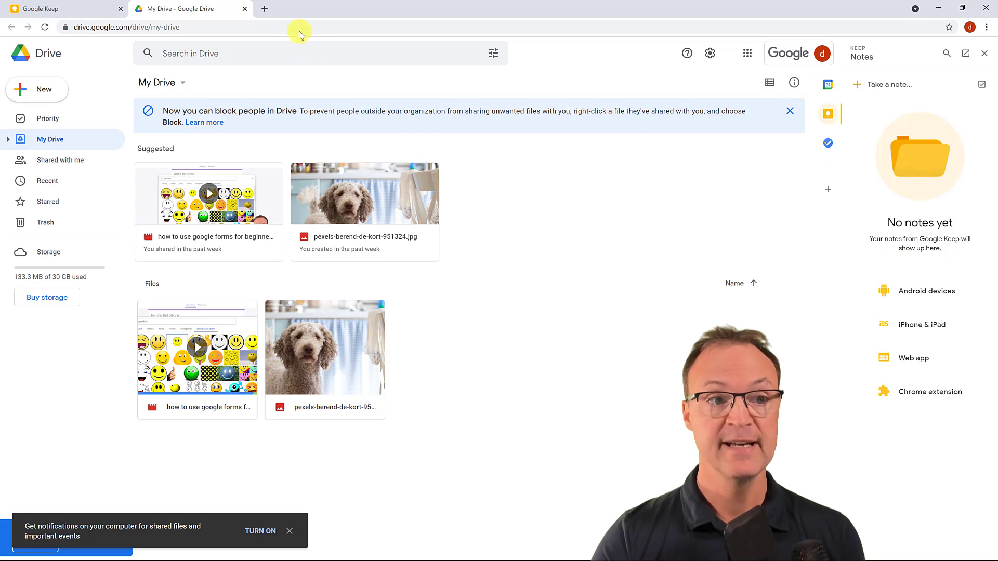
Open Gmail in a new browser tab and show the Keep notes beside the inbox.
left_click(263, 9)
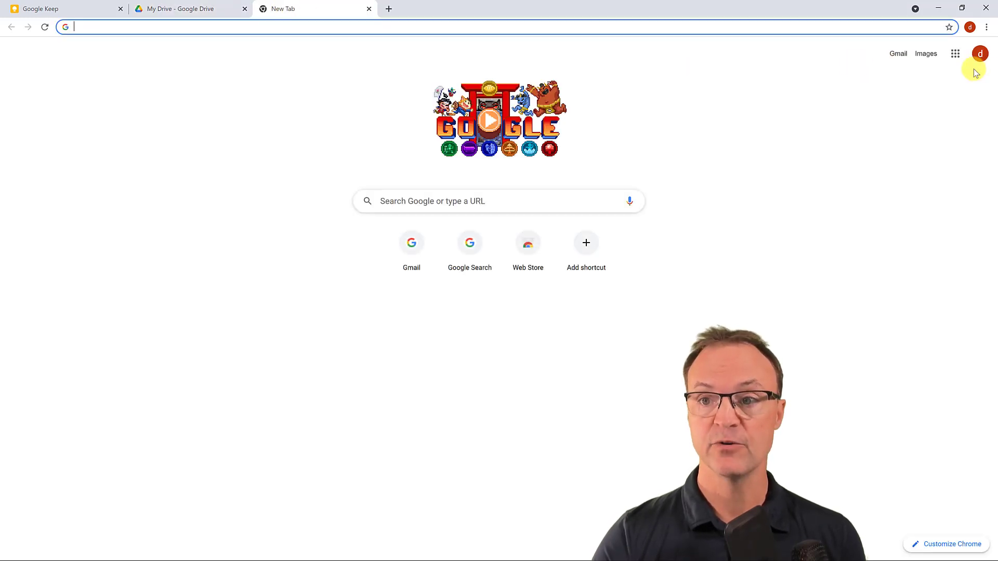
left_click(959, 61)
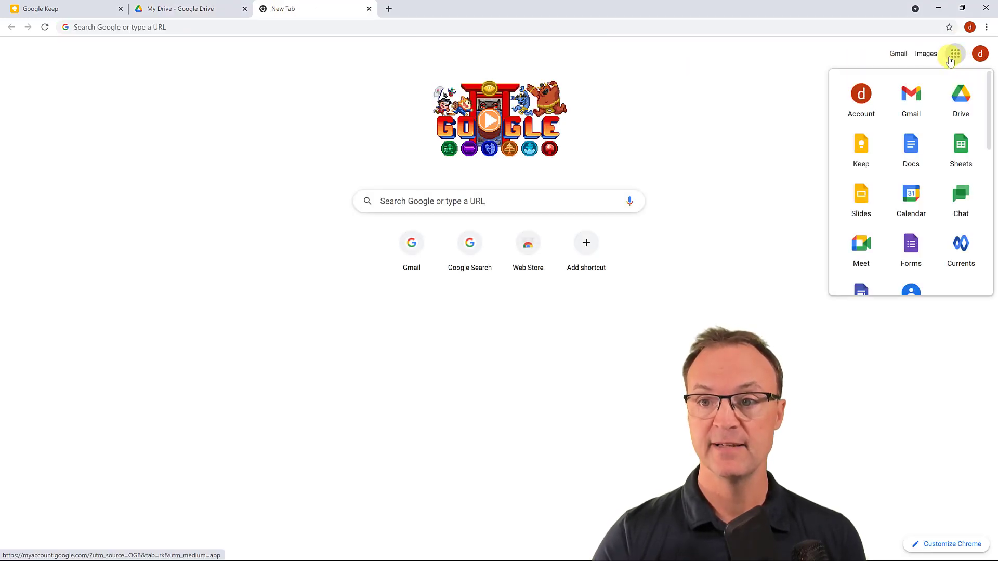
left_click(894, 57)
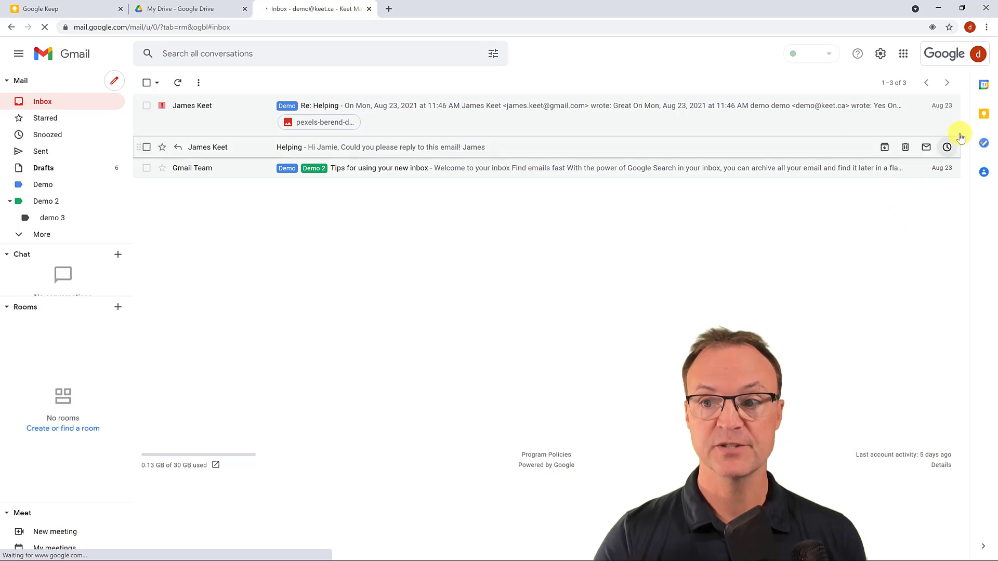
left_click(983, 118)
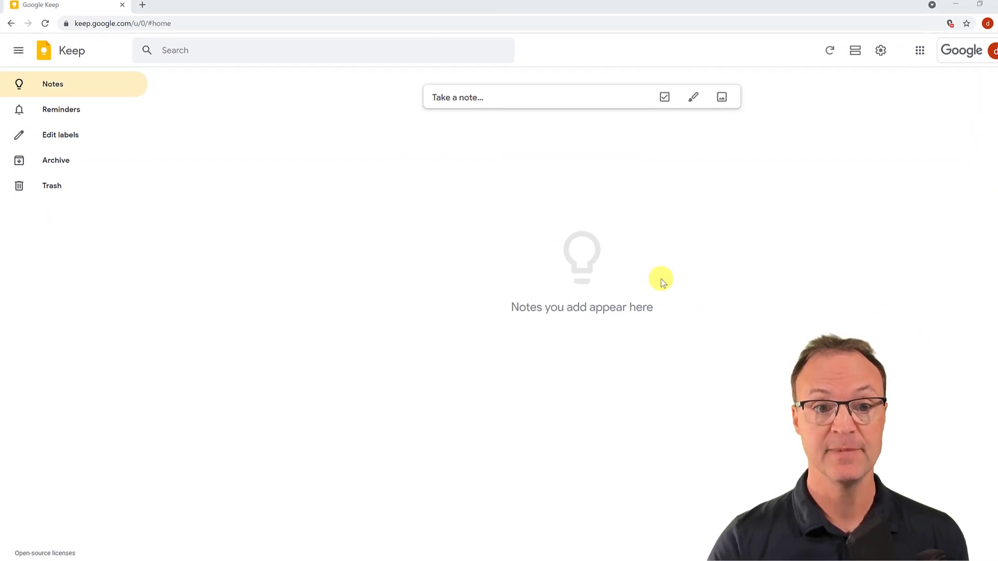
Create a new untitled text note in Google Keep containing "Hello".
left_click(593, 61)
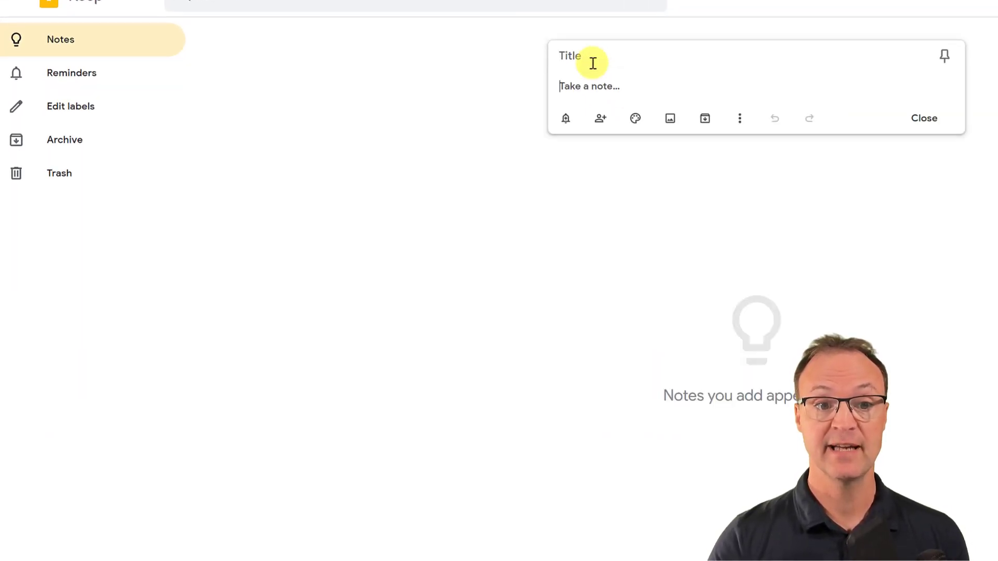
type("Hello")
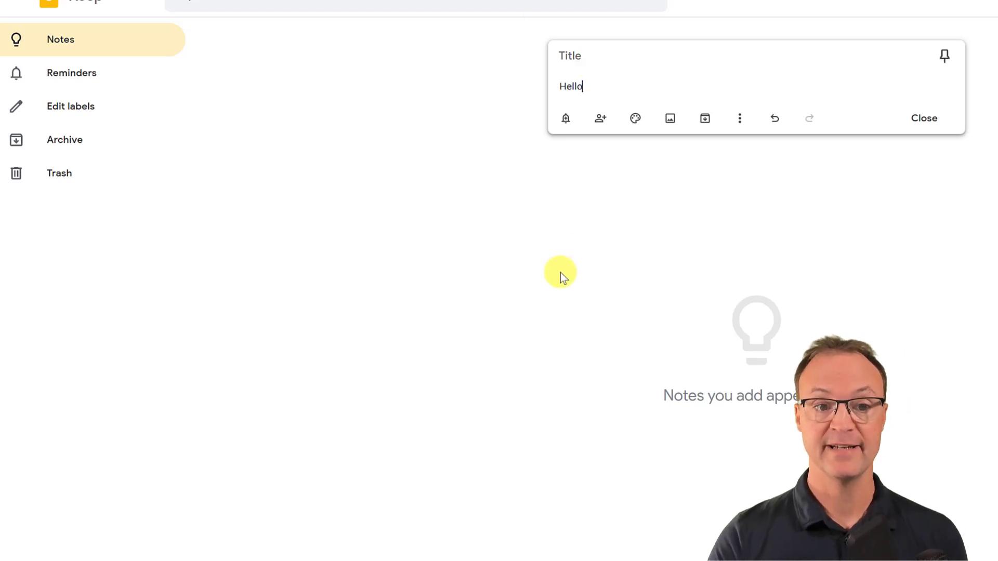
left_click(551, 288)
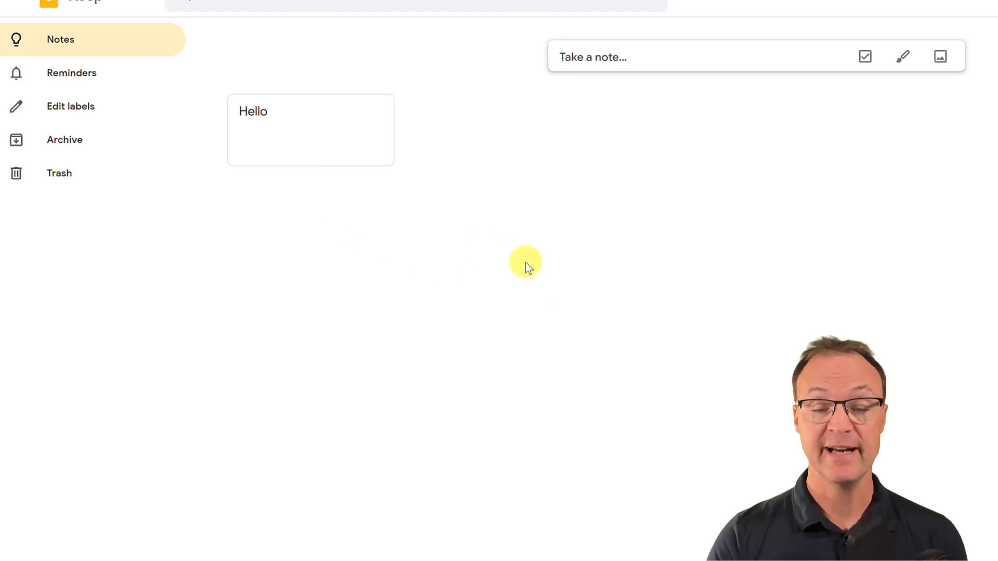
Give the "Hello" note the title "Begin" and close it.
left_click(320, 129)
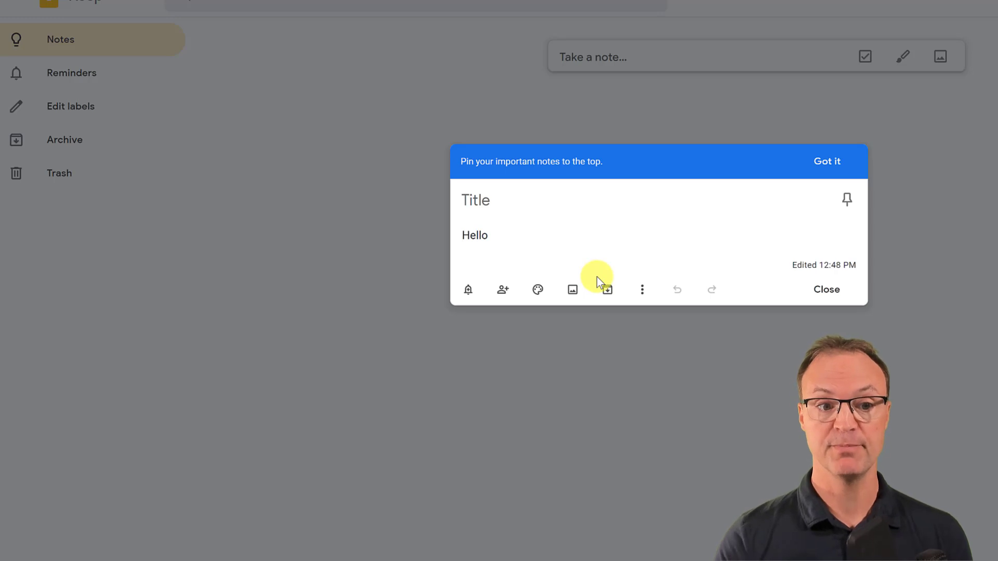
left_click(463, 201)
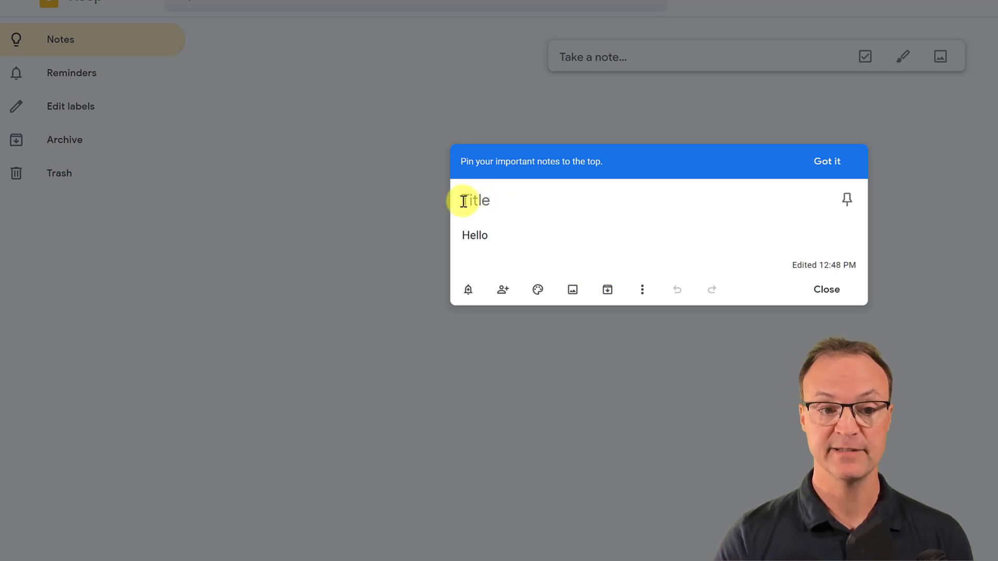
type("B")
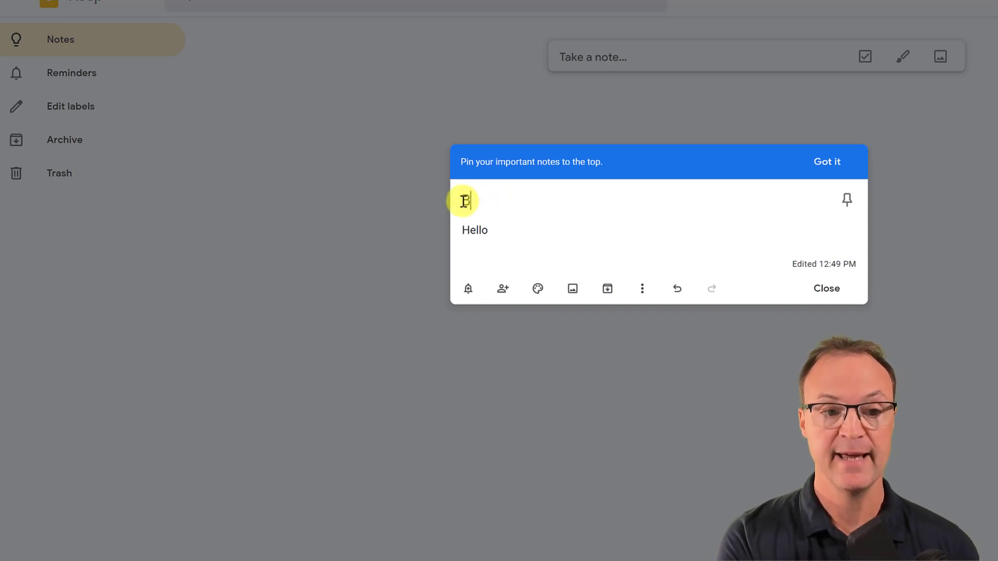
type("egin")
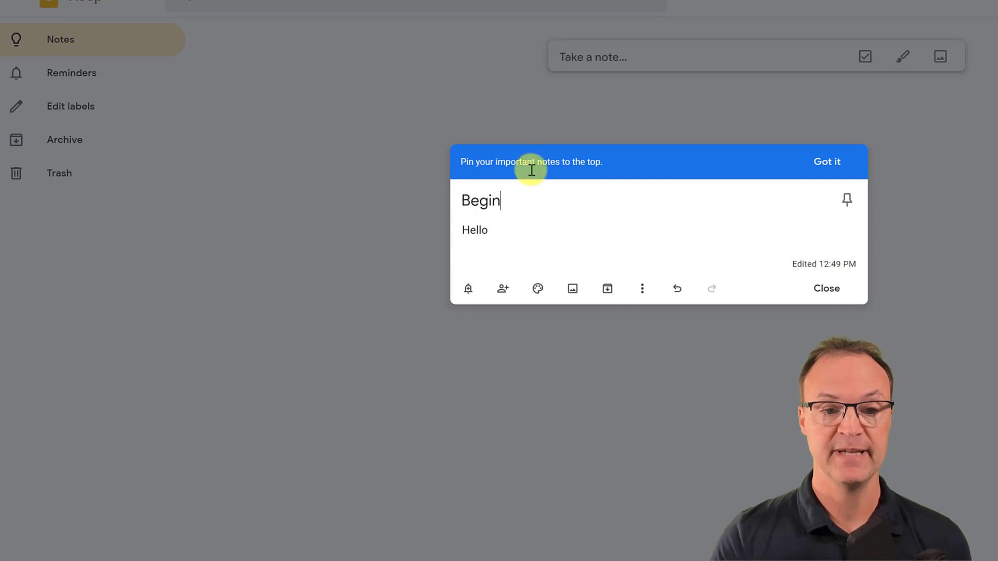
left_click(832, 290)
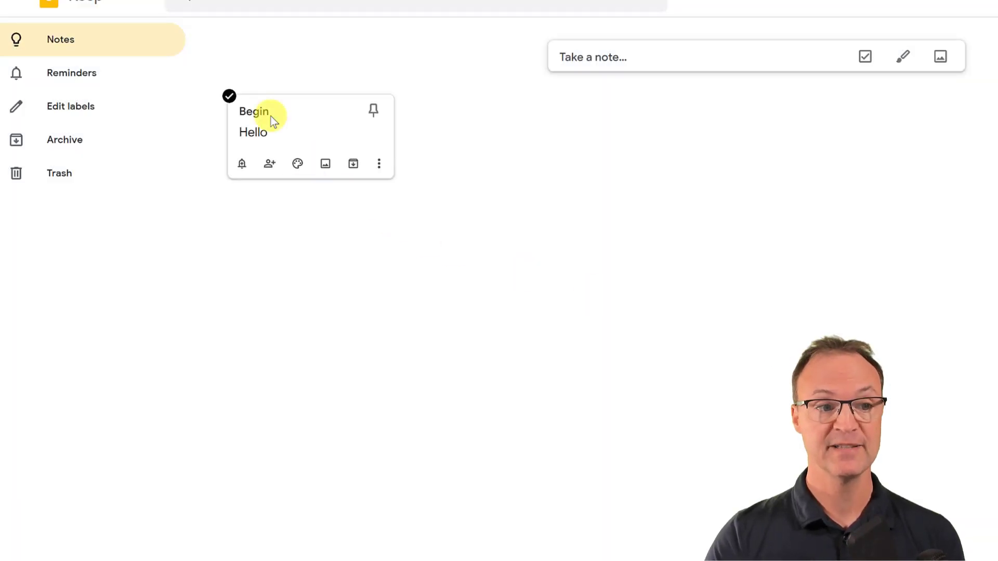
Add a second line reading "Edit" below "Hello" in the Begin note and close it.
left_click(292, 133)
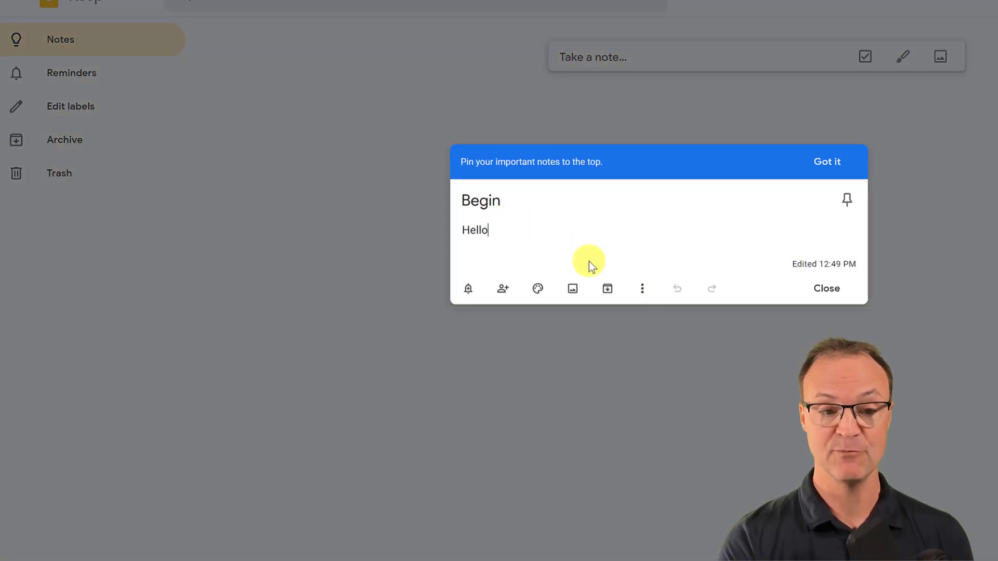
key("Return")
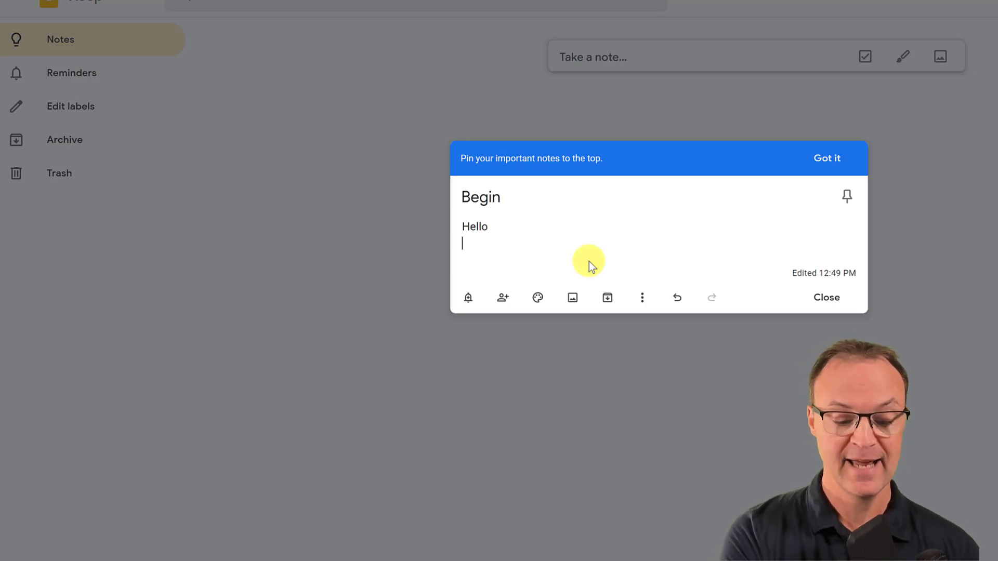
type("Edit")
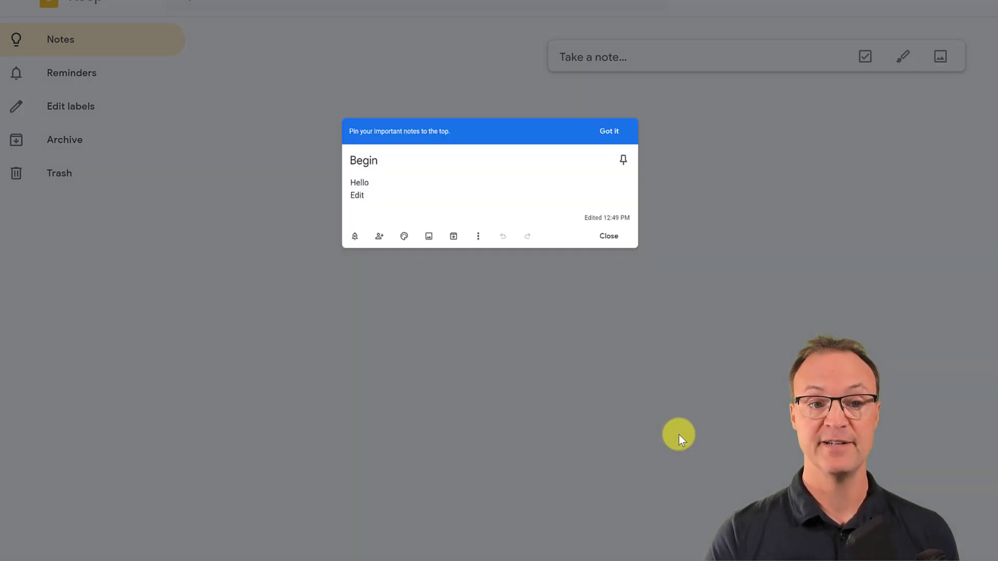
left_click(666, 422)
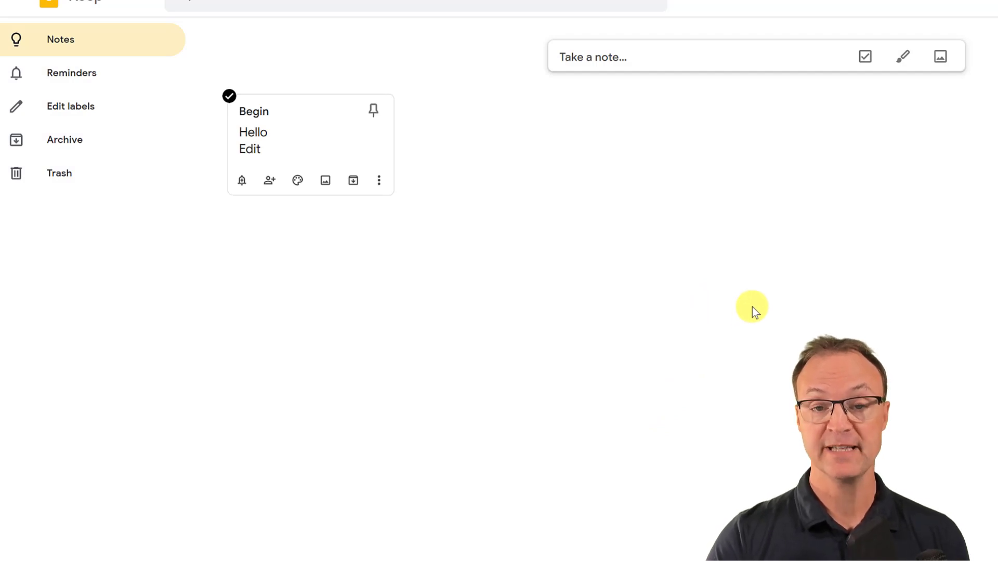
Create a new untitled checklist note with the items "Buy dog food" and "get gas".
left_click(865, 58)
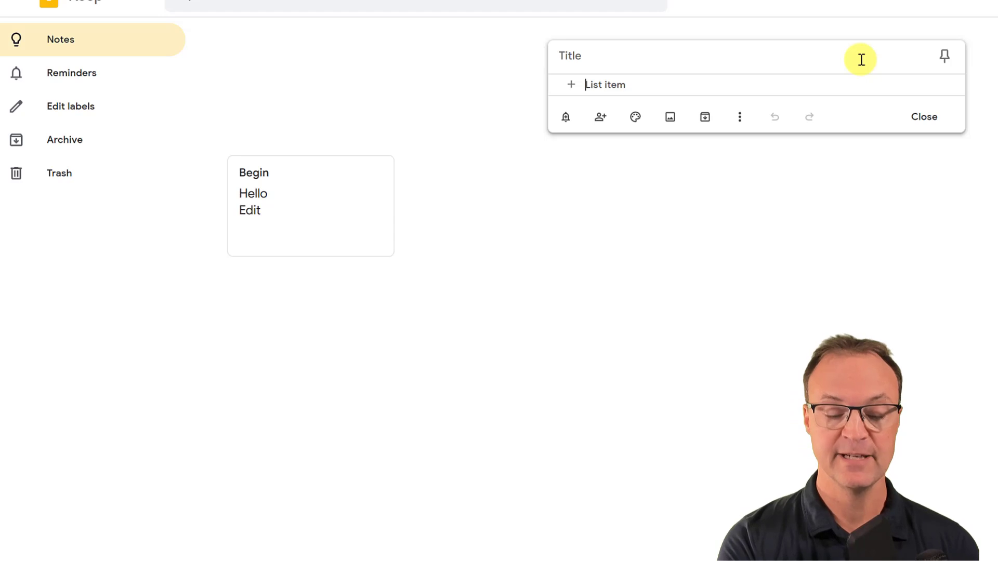
type("Buy ")
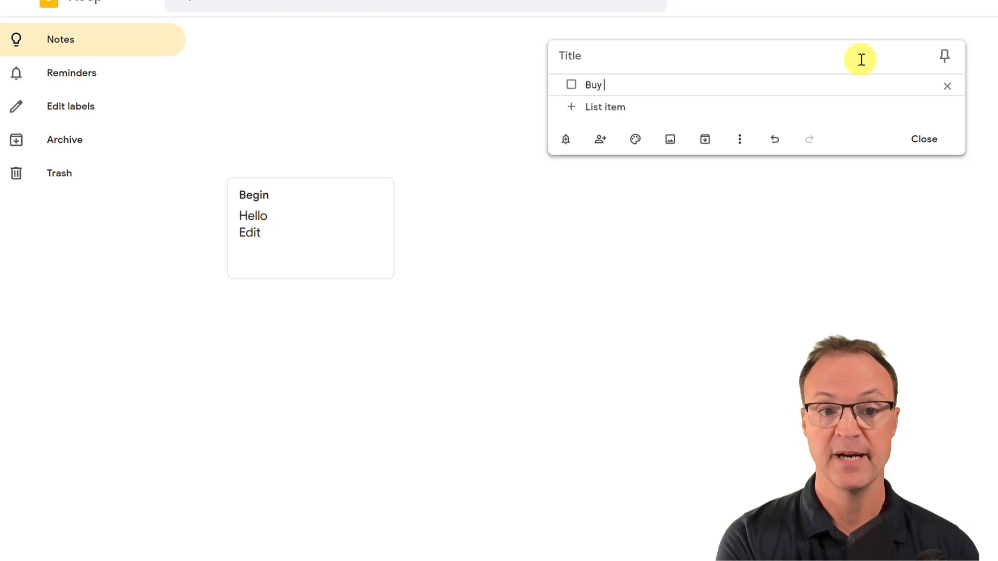
type("G")
key("BackSpace")
type("doge fo")
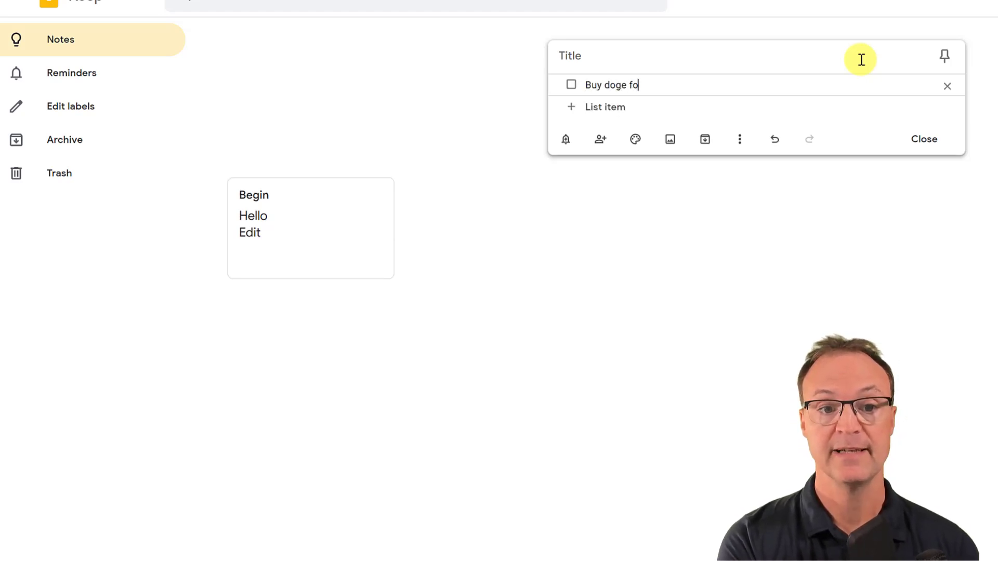
key("BackSpace")
key("BackSpace")
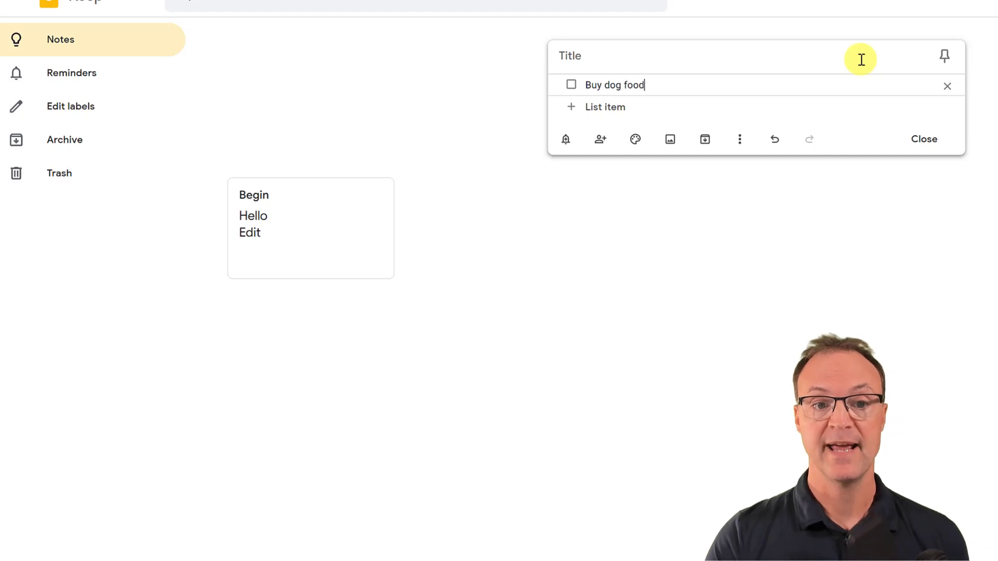
left_click(624, 115)
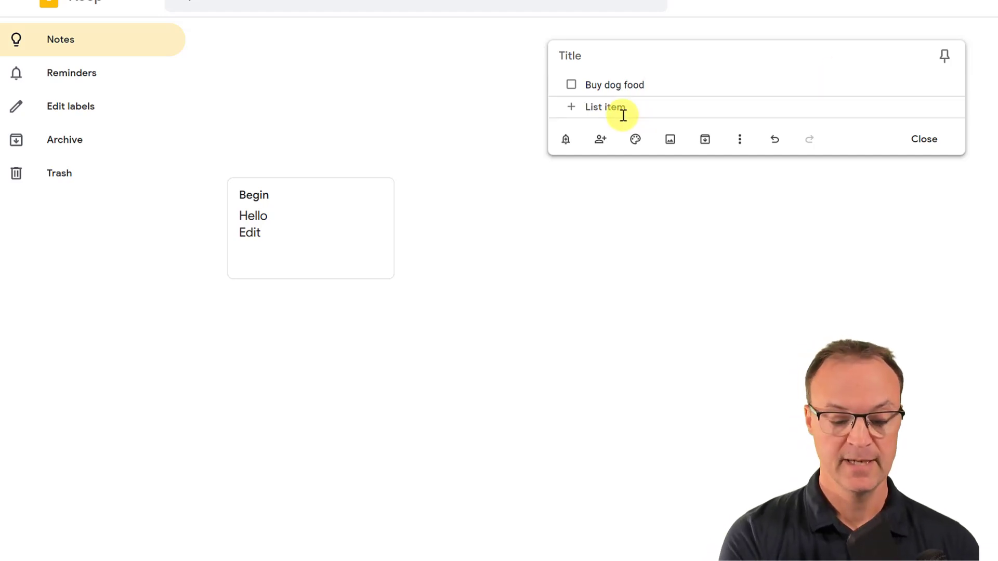
type("get gas")
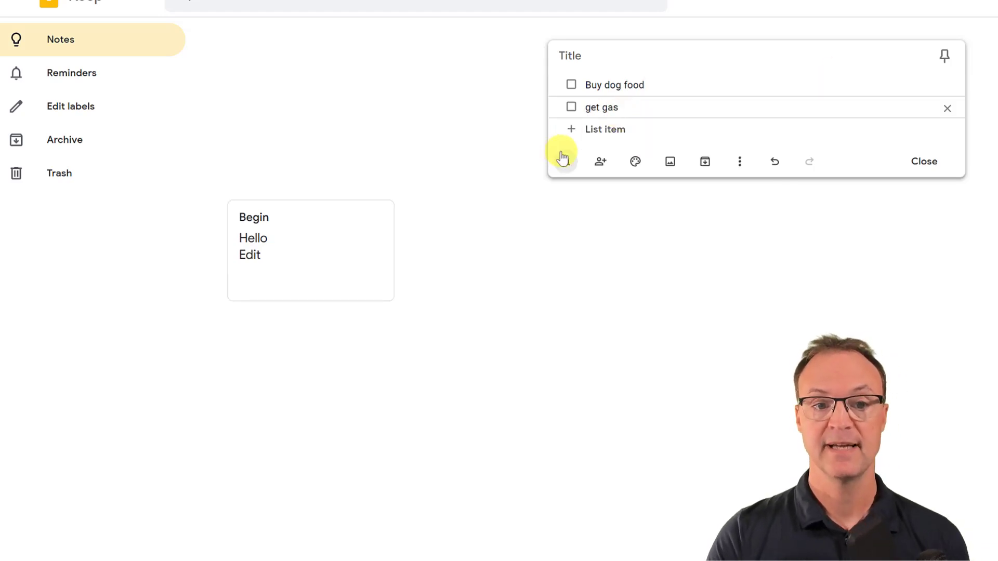
left_click(834, 287)
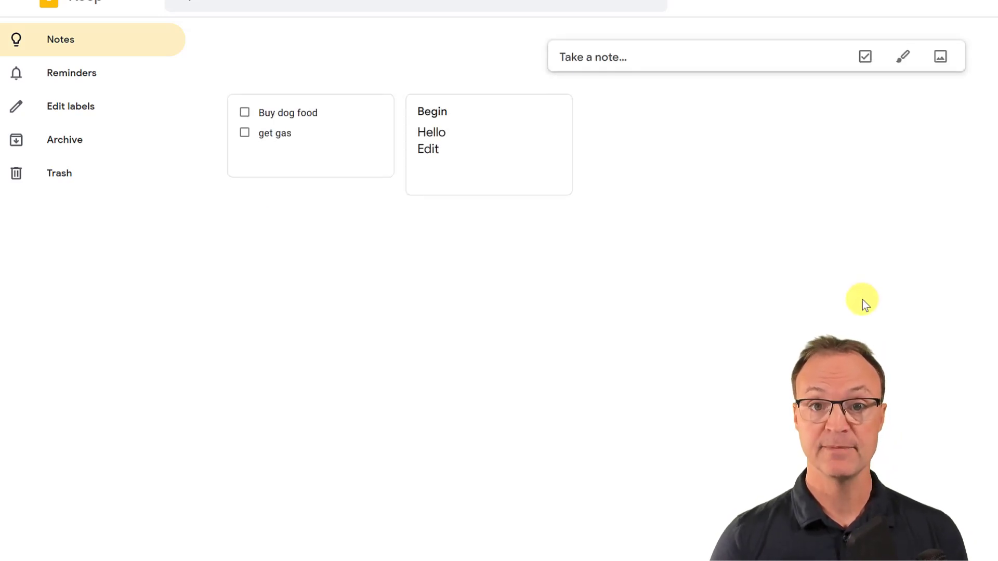
Mark the "get gas" item as completed in the checklist note and close the note.
mouse_move(341, 165)
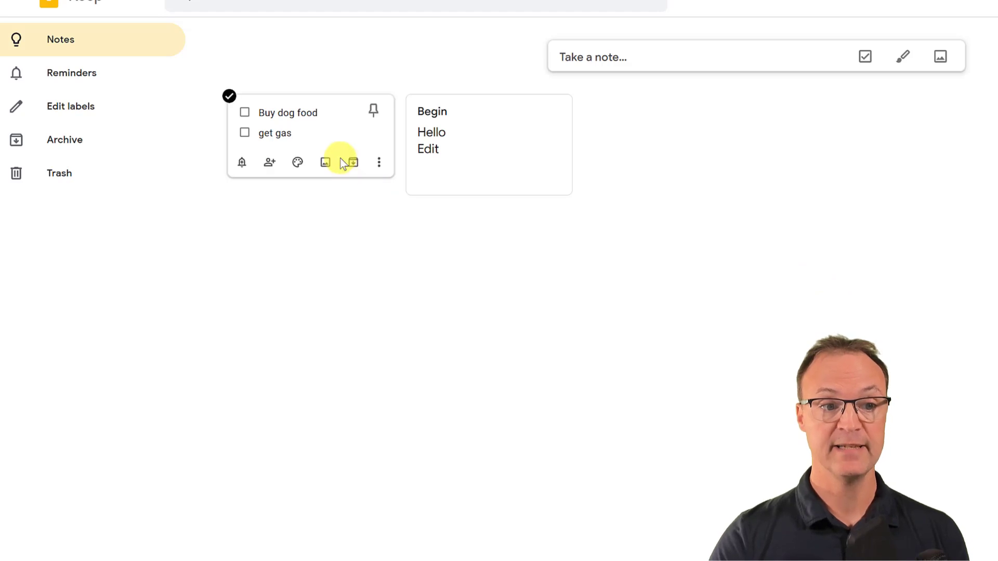
left_click(338, 138)
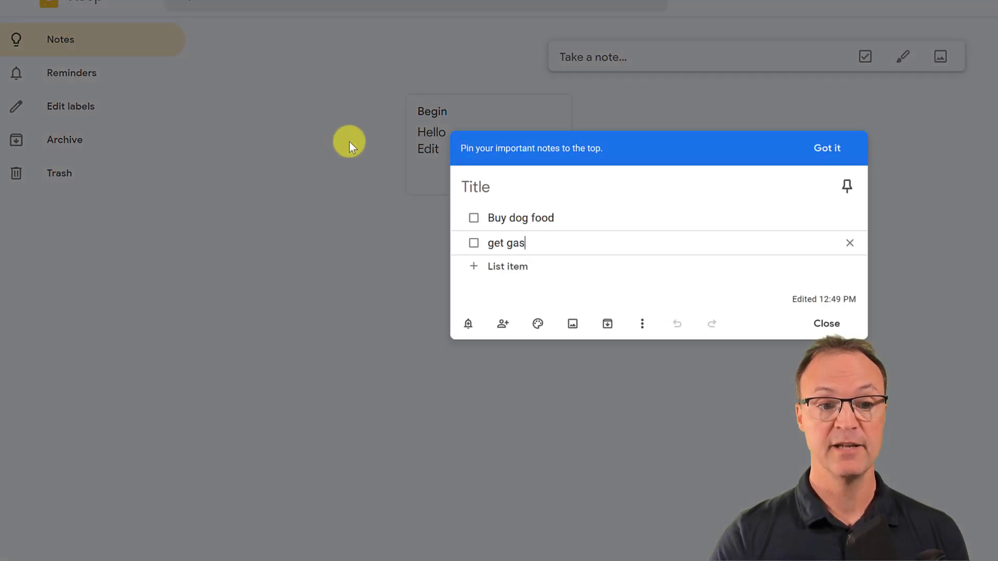
left_click(473, 243)
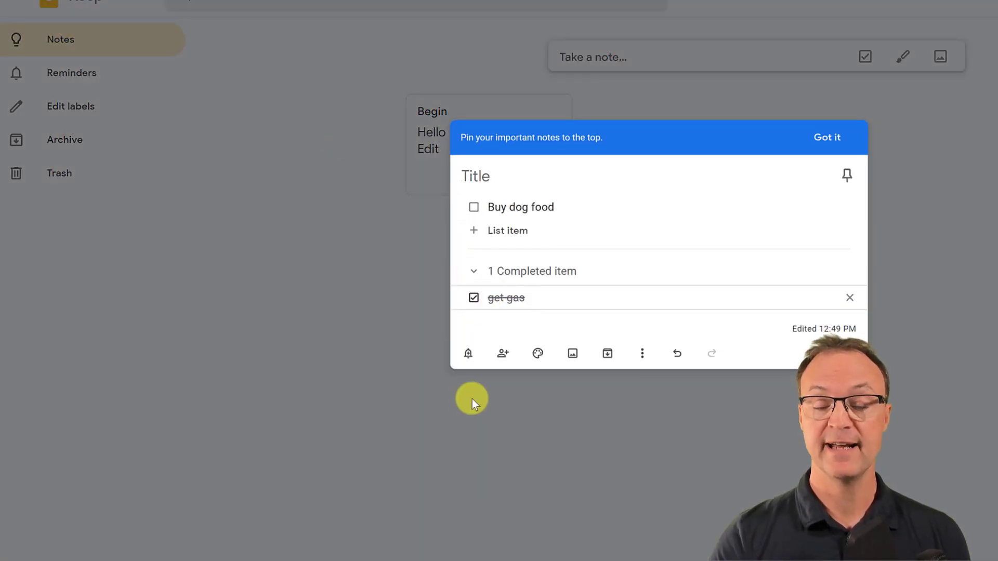
left_click(370, 379)
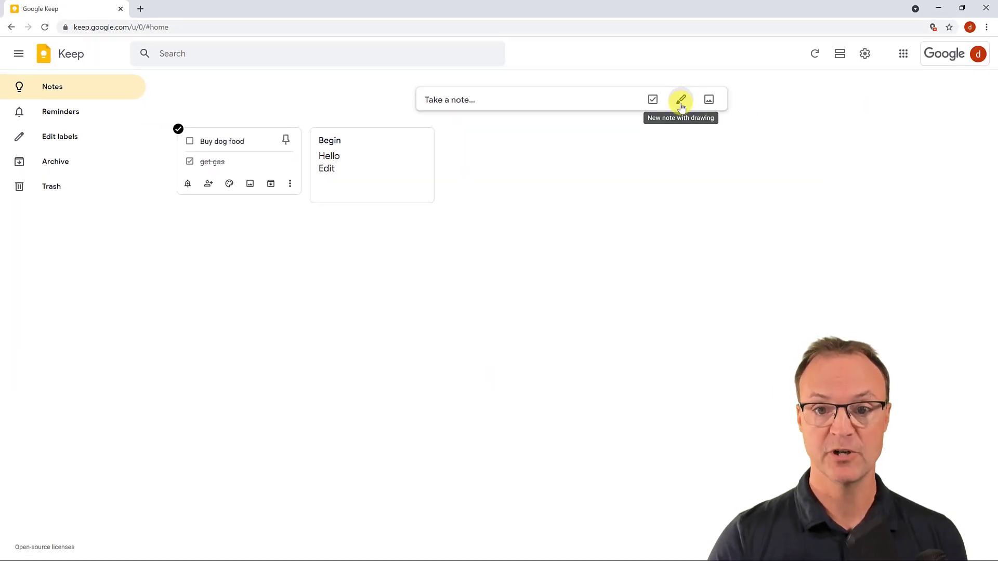
Create a new drawing note and sketch a thin green smiley face with two eyes and a mouth.
left_click(682, 101)
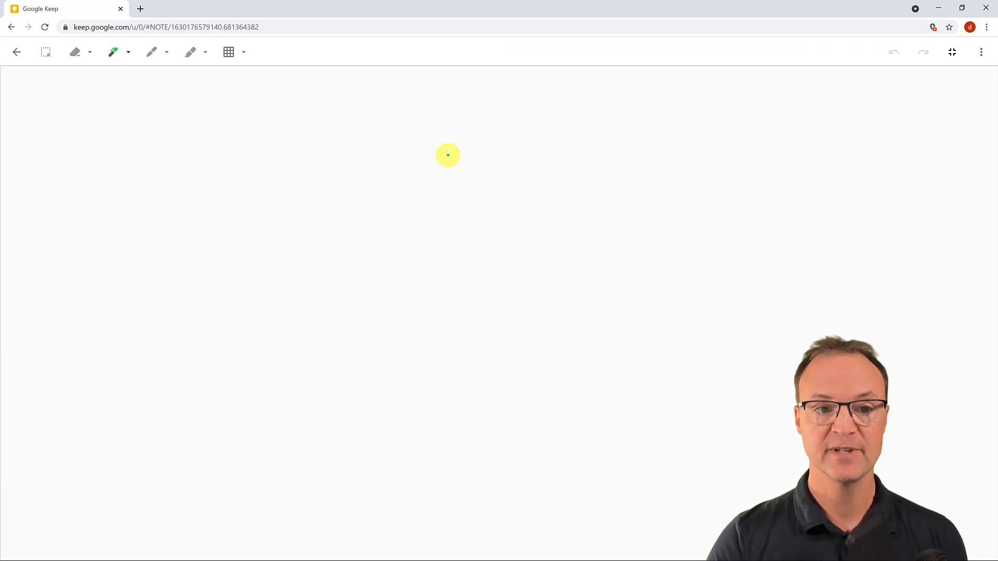
mouse_move(447, 155)
left_mouse_down()
mouse_move(454, 223)
mouse_move(447, 154)
mouse_move(489, 221)
left_mouse_up()
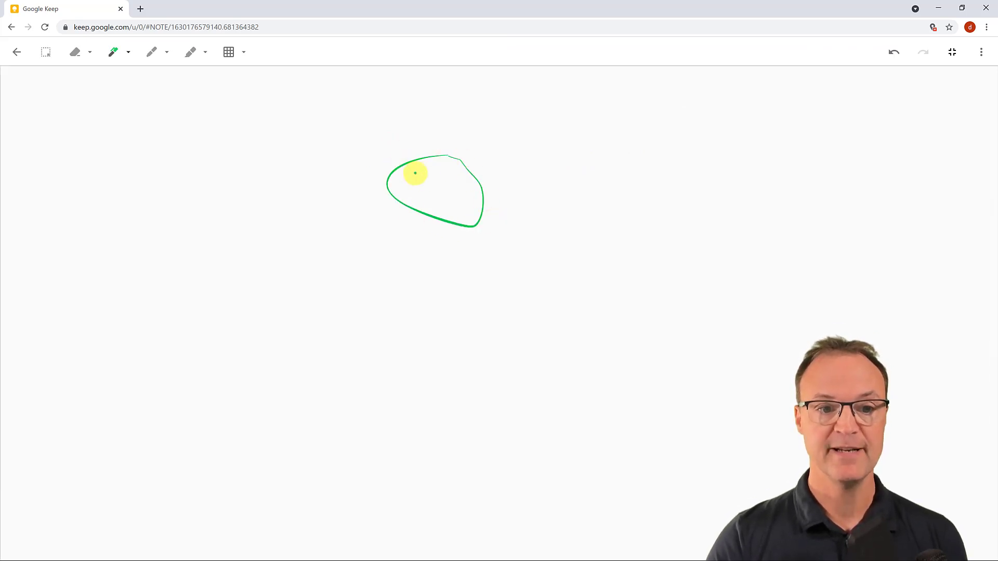
mouse_move(414, 174)
left_mouse_down()
mouse_move(430, 180)
mouse_move(448, 170)
mouse_move(439, 175)
mouse_move(458, 208)
left_mouse_up()
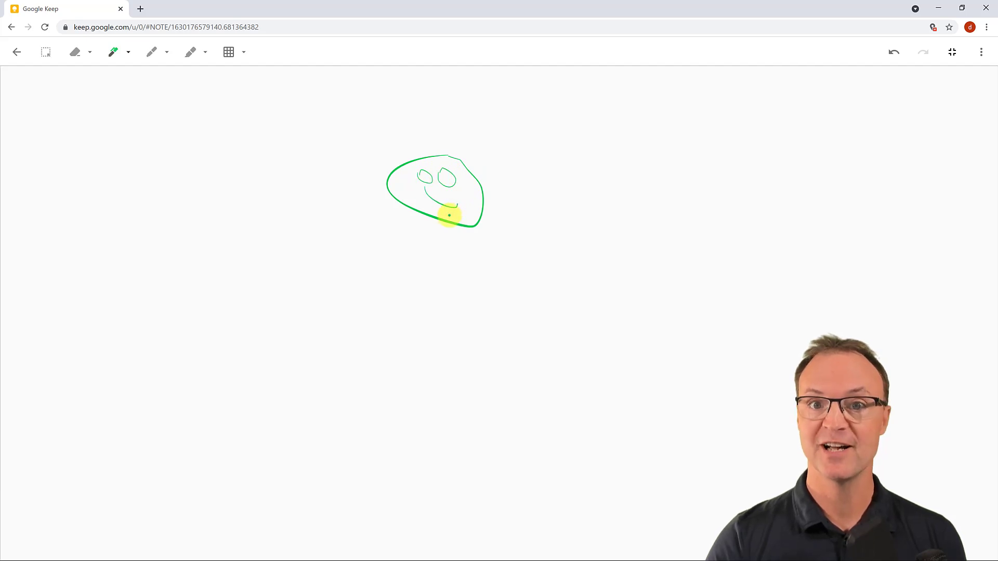
Choose a thicker green pen and draw two slanted strokes as raised arms below the smiley face.
left_click(128, 56)
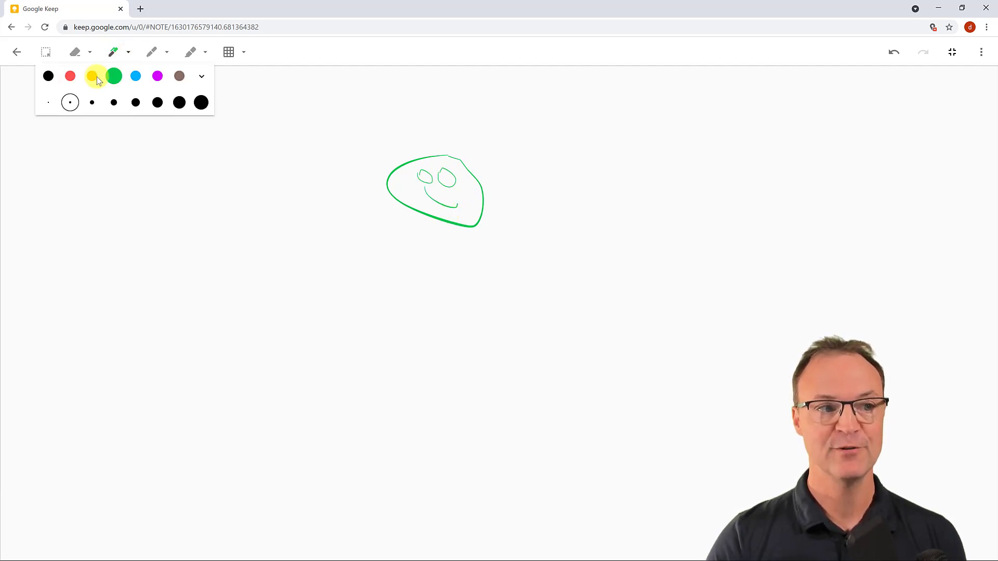
left_click(132, 104)
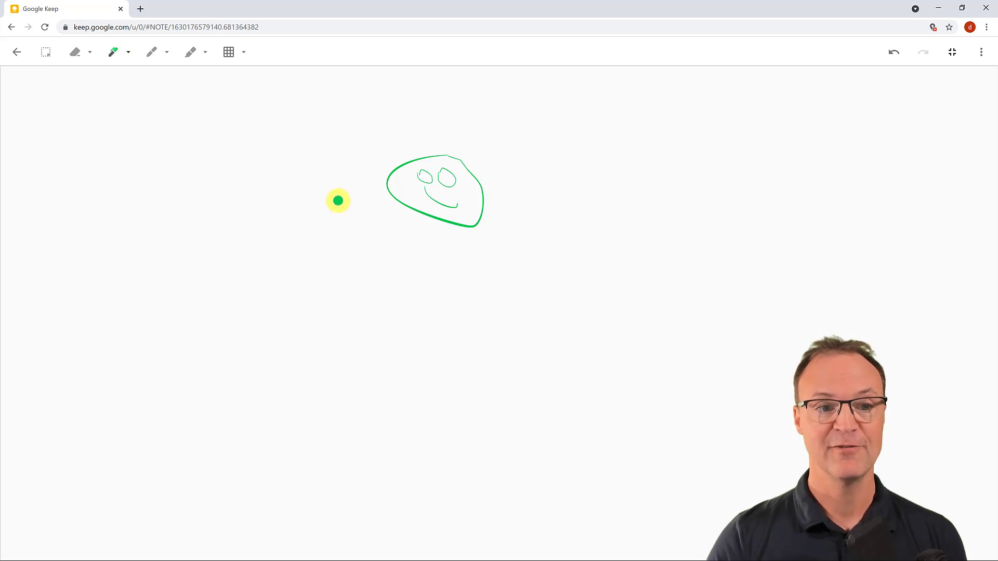
left_click_drag(443, 254, 298, 195)
left_click_drag(487, 262, 570, 193)
Change the pen color to purple and draw an arc over the top of the face.
left_click(128, 57)
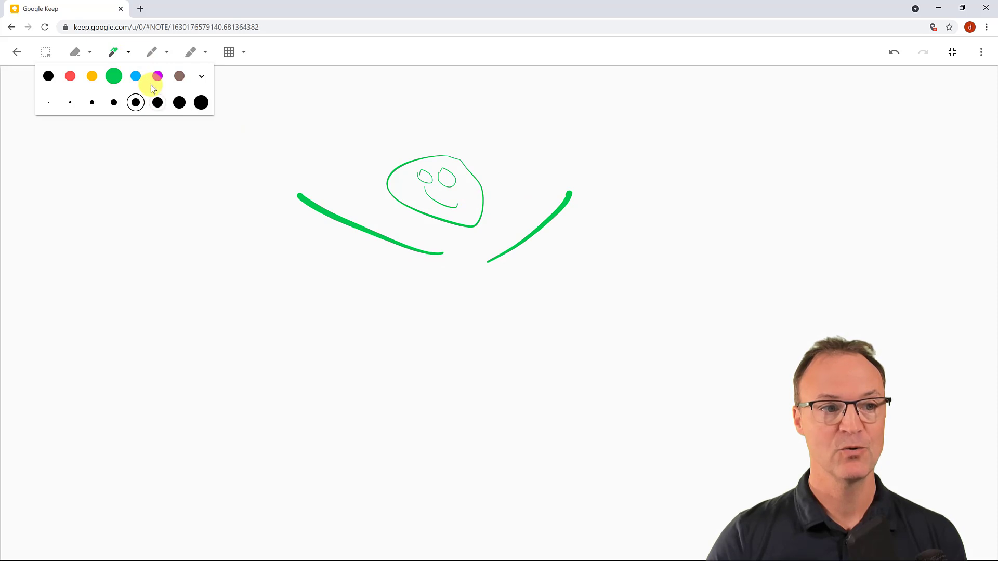
left_click(158, 76)
mouse_move(357, 178)
left_mouse_down()
mouse_move(493, 158)
mouse_move(490, 168)
left_mouse_up()
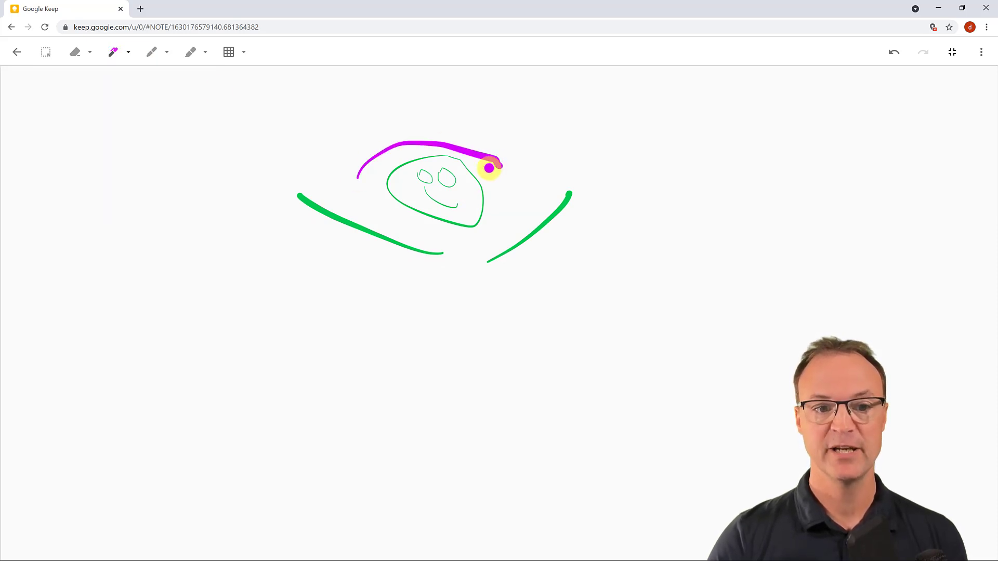
Apply the Dots grid background to the drawing and show the drawing's additional options.
left_click(229, 55)
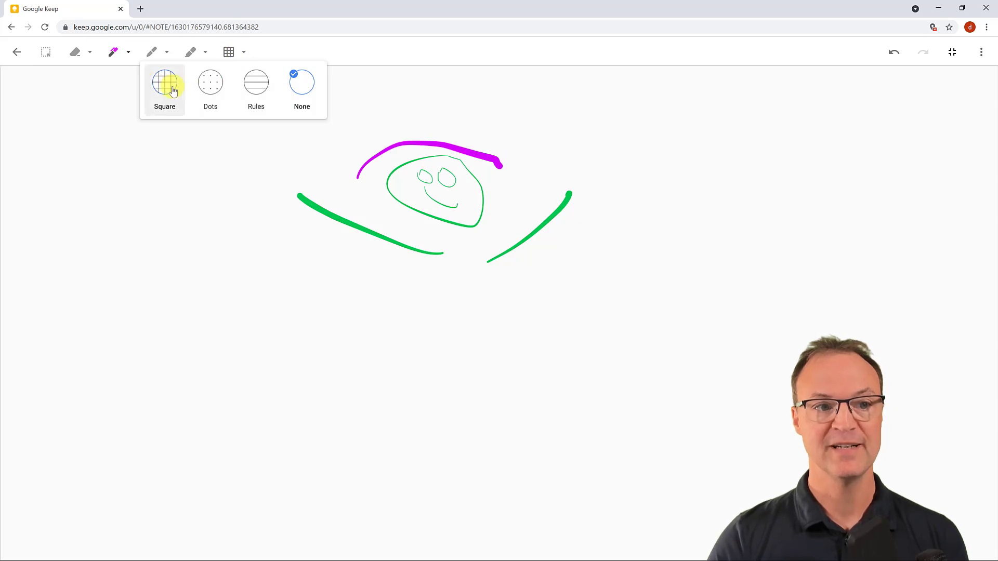
left_click(205, 92)
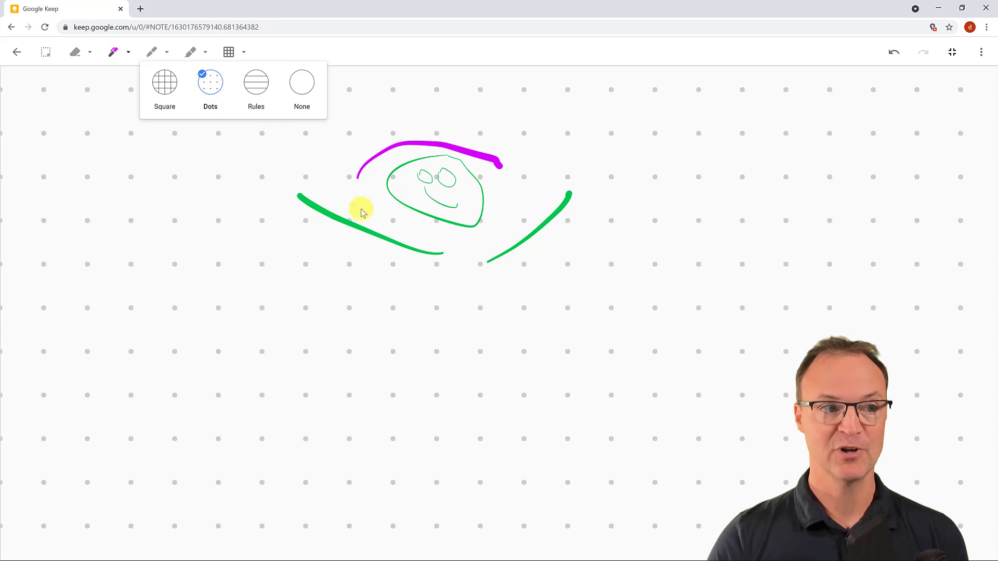
left_click(894, 59)
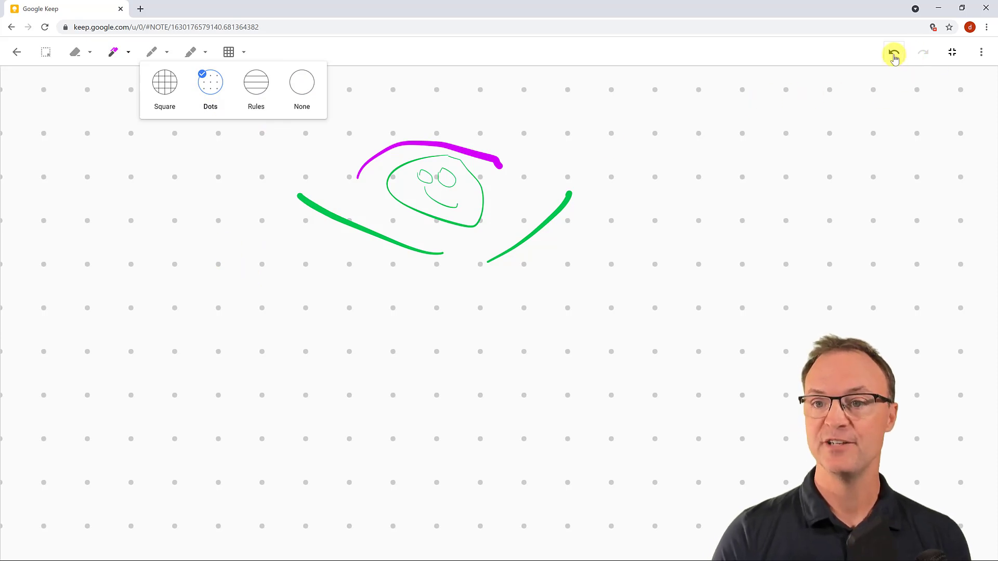
left_click(980, 52)
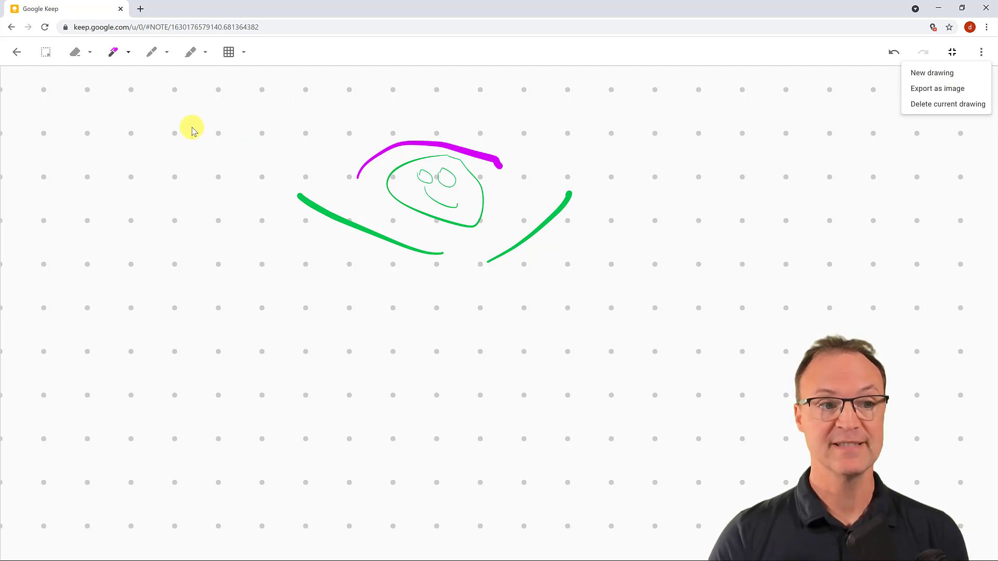
Return from the drawing to its note, title it "Draw", add the text "it's great" and close the note.
left_click(18, 54)
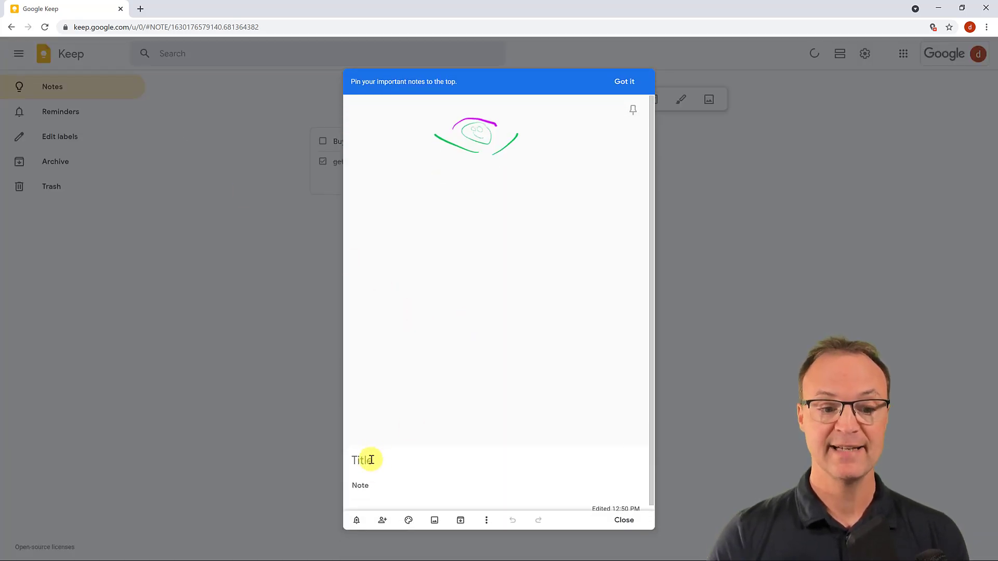
type("D")
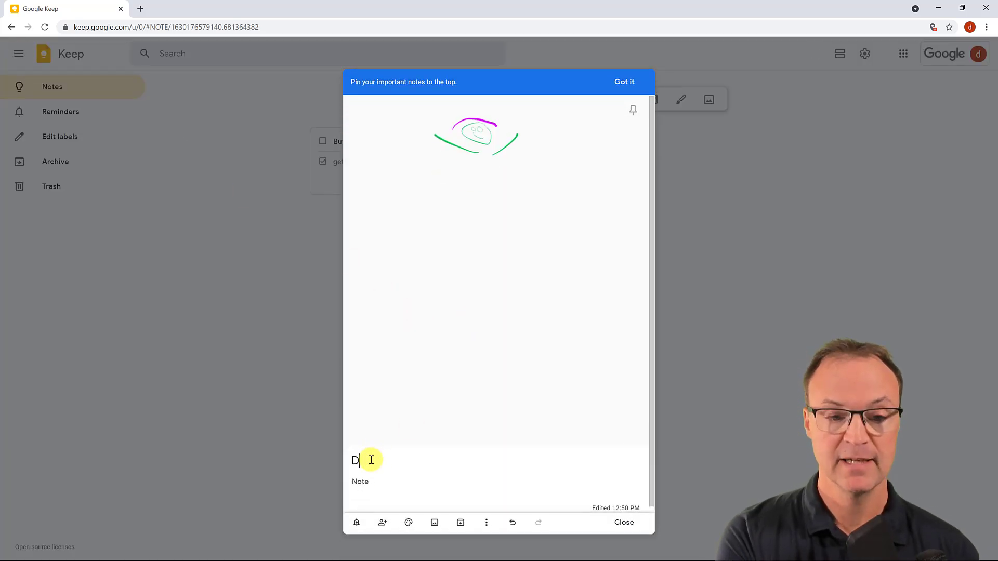
type("raw")
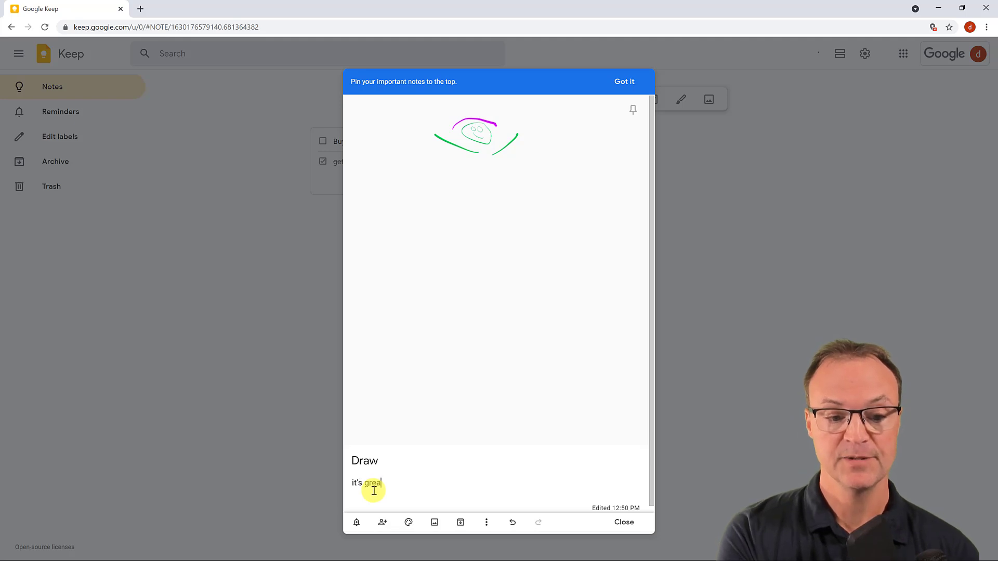
left_click(624, 523)
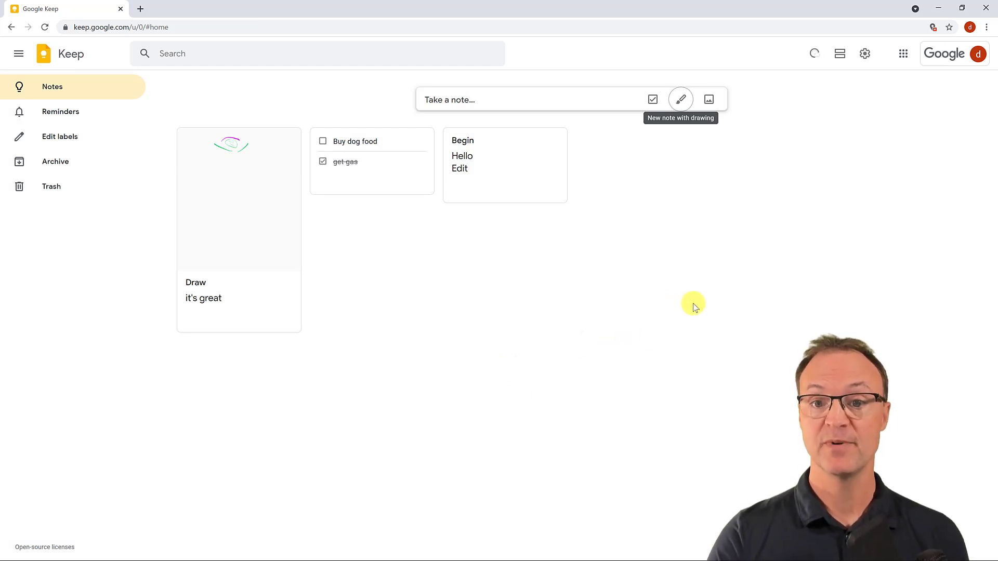
Create a new image note from the dog photo pexels-viktoria-b-1078090 and close it.
left_click(708, 102)
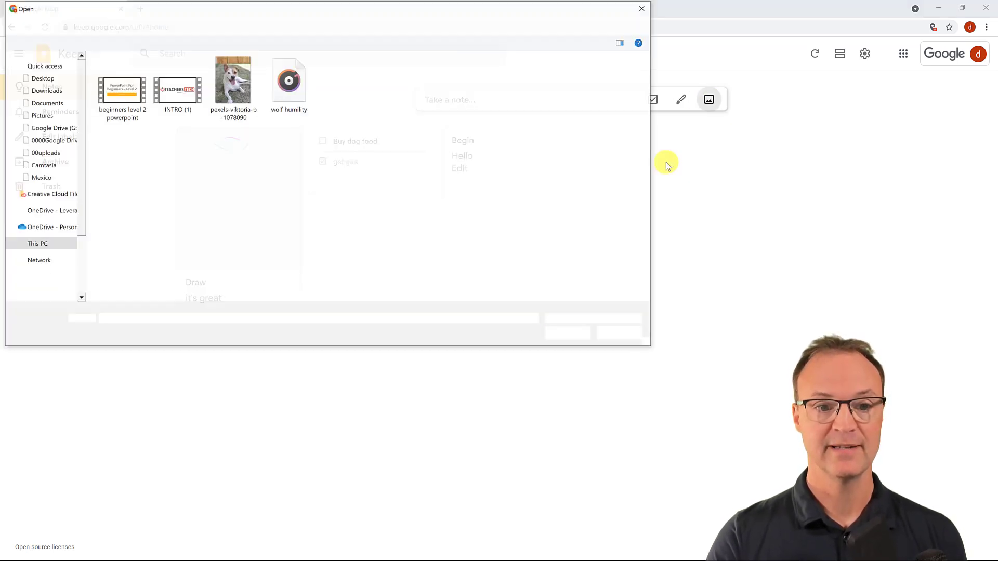
left_click(244, 92)
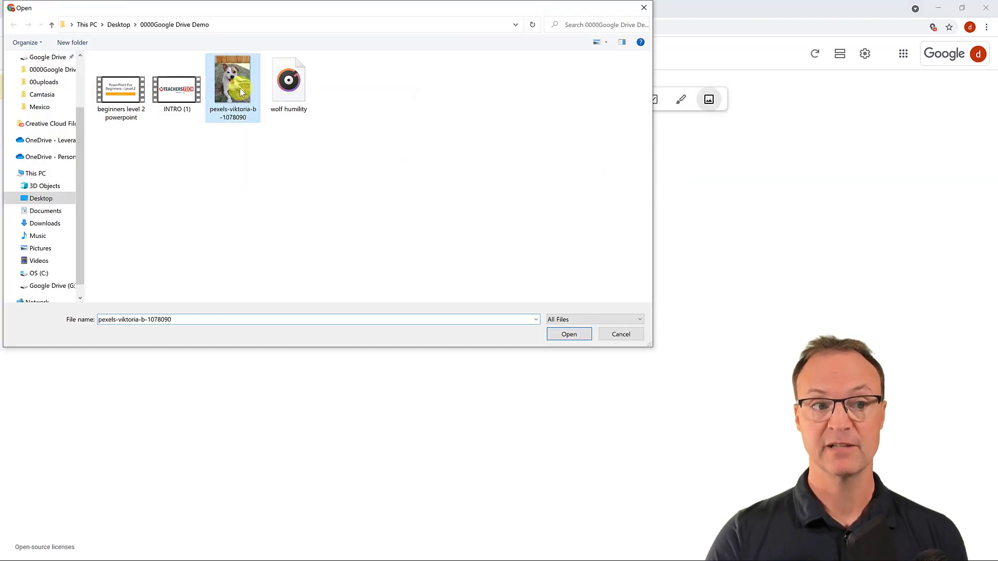
left_click(565, 334)
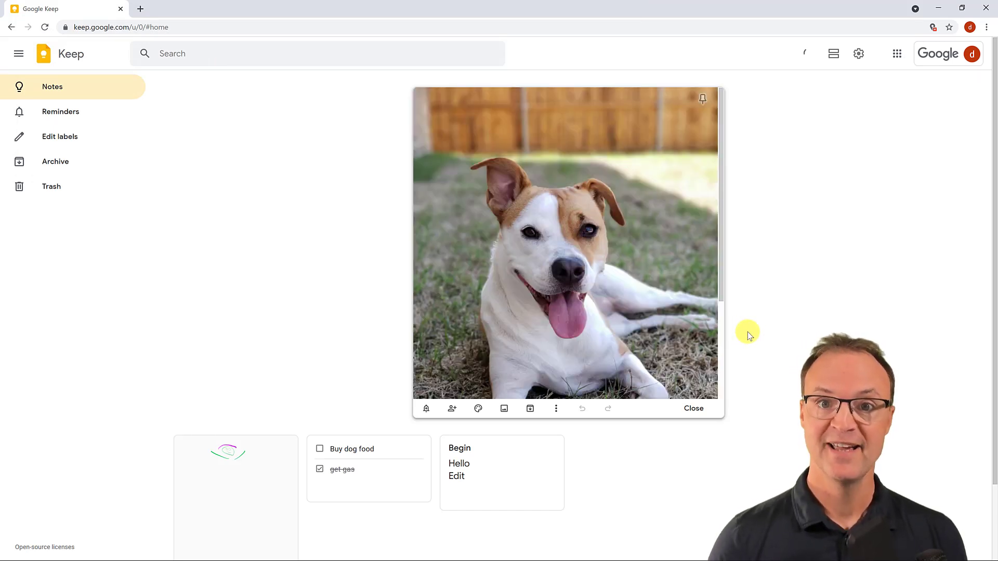
left_click(810, 295)
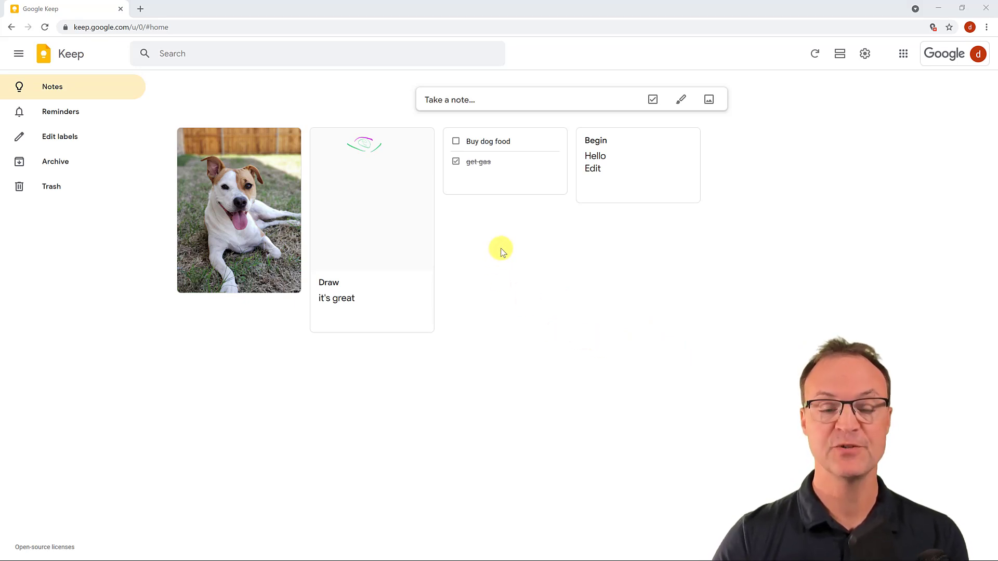
left_click(632, 166)
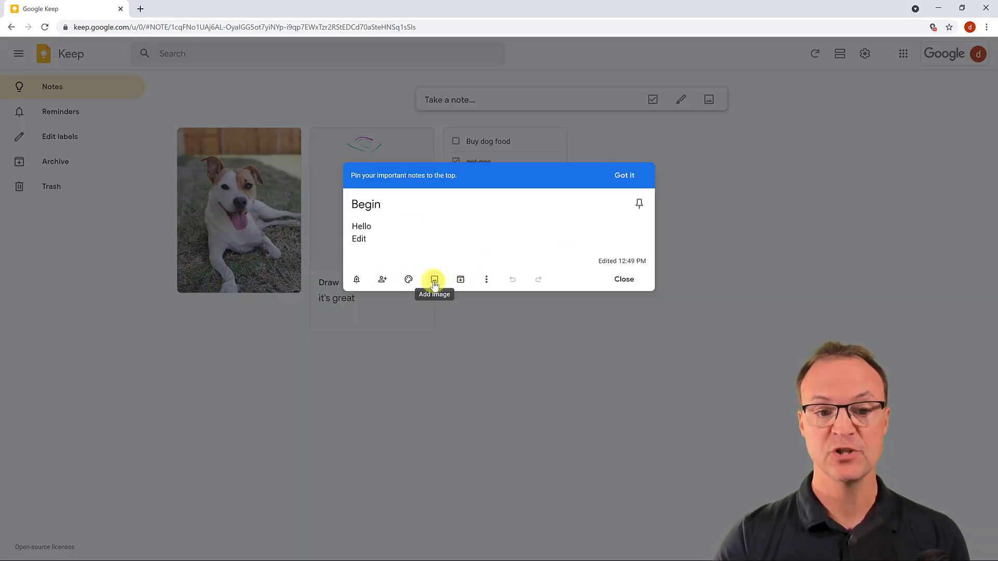
left_click(569, 332)
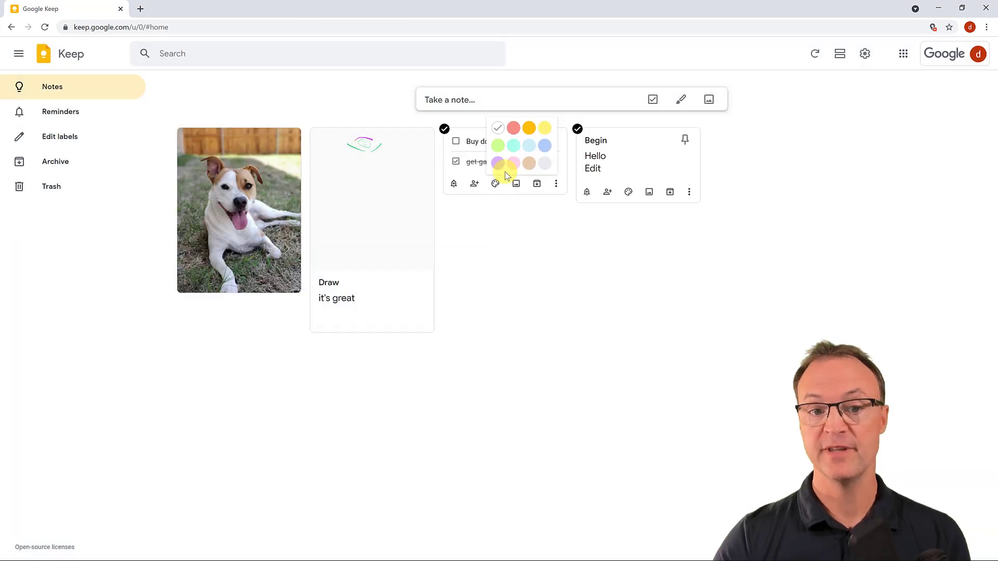
Uncheck "get gas" in the checklist note, move it above "Buy dog food" and close the note.
left_click(491, 172)
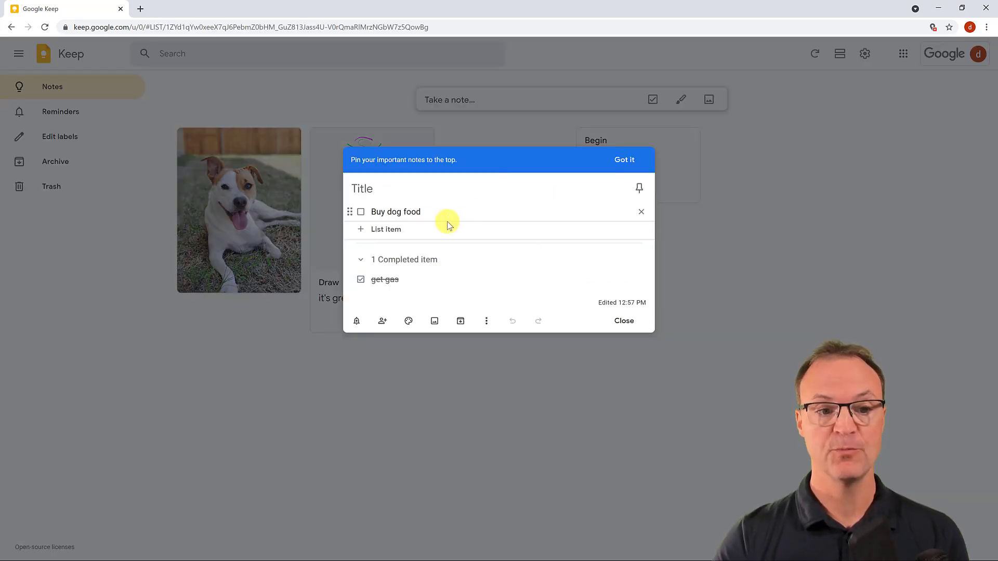
left_click(361, 279)
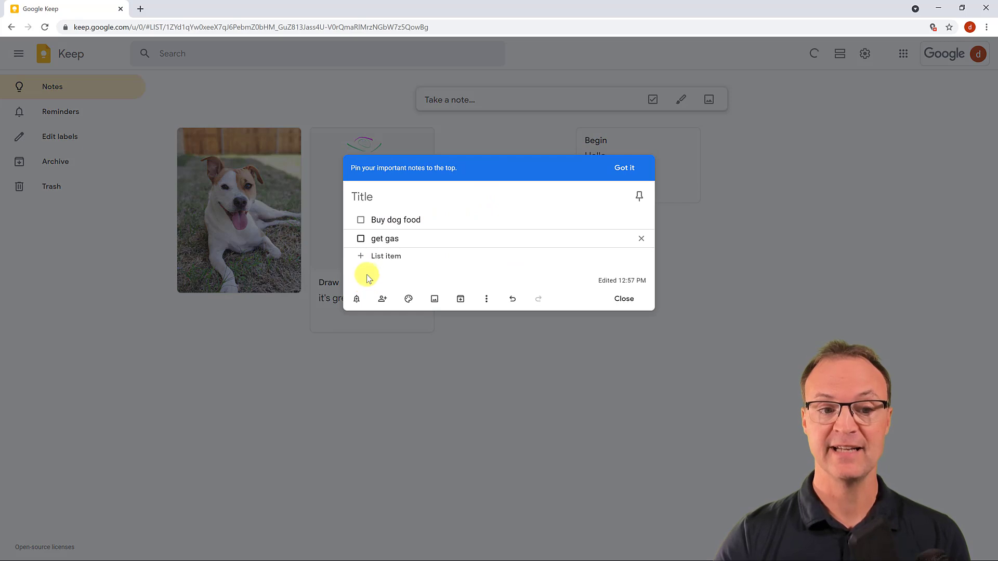
left_click_drag(354, 238, 353, 220)
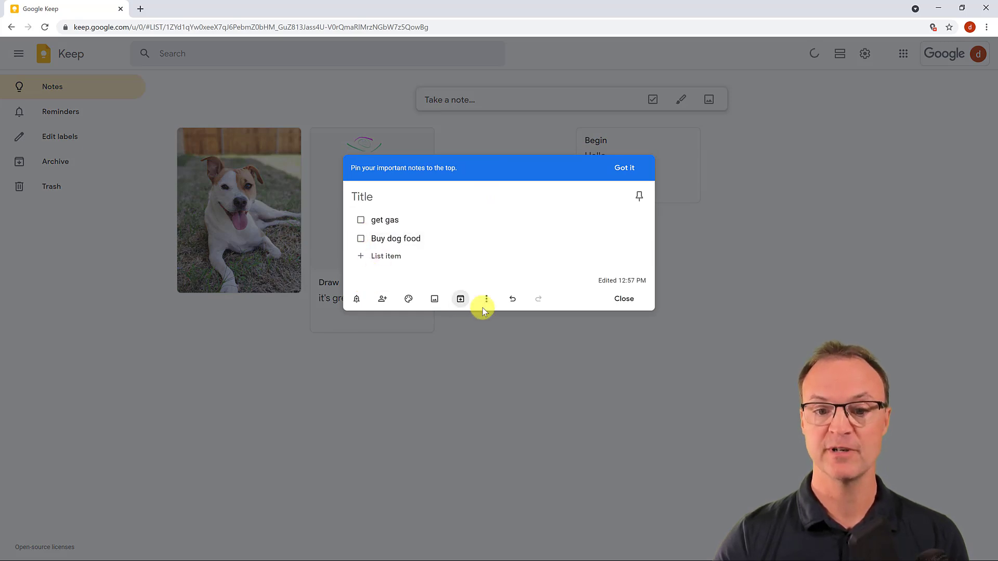
left_click(623, 300)
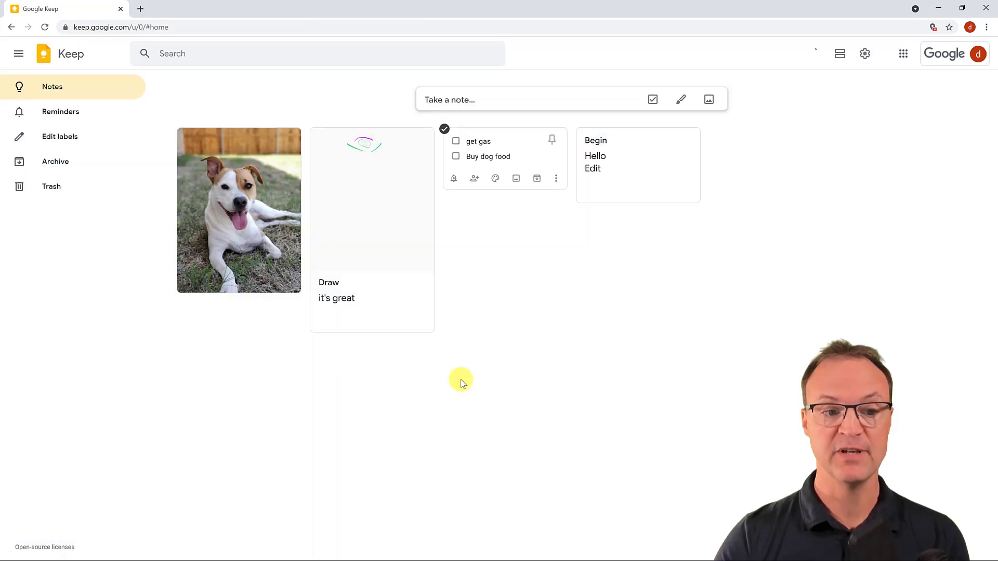
Add the dog photo pexels-viktoria-b-1078090 to the checklist note.
left_click(516, 180)
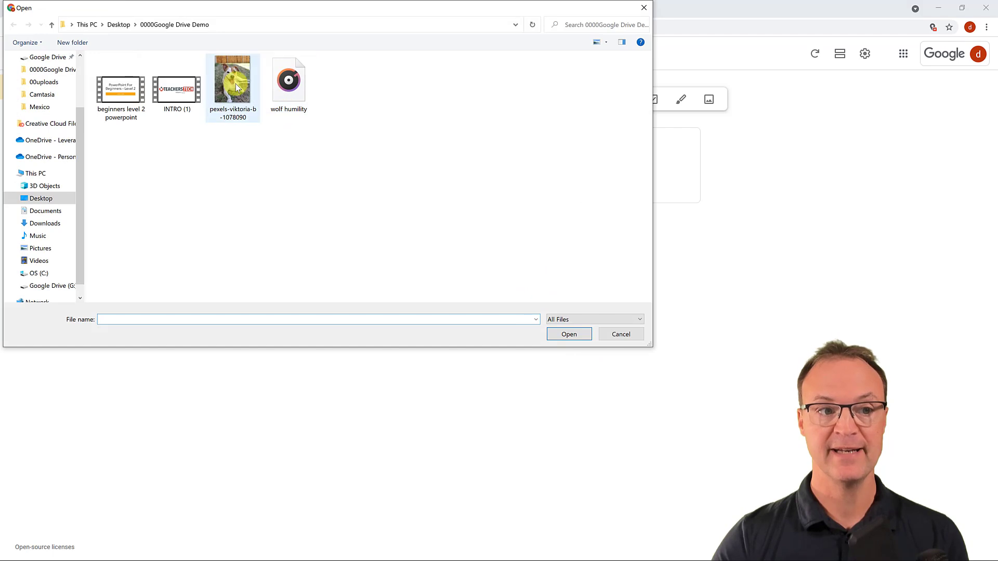
left_click(232, 83)
left_click(563, 337)
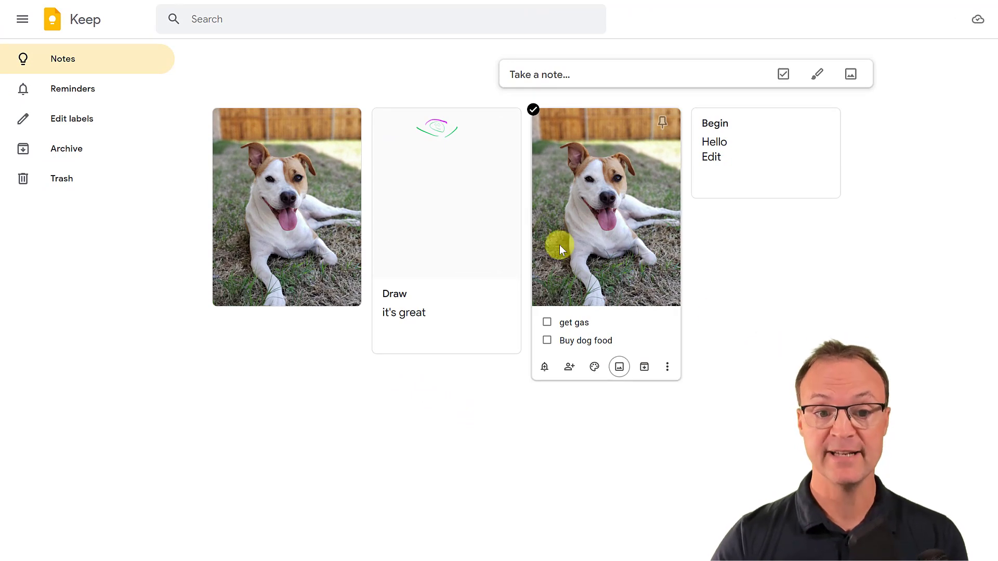
Rearrange the notes so the checklist comes first, Draw second, the dog photo third and Begin last.
mouse_move(412, 178)
left_mouse_down()
mouse_move(591, 217)
mouse_move(613, 256)
left_mouse_up()
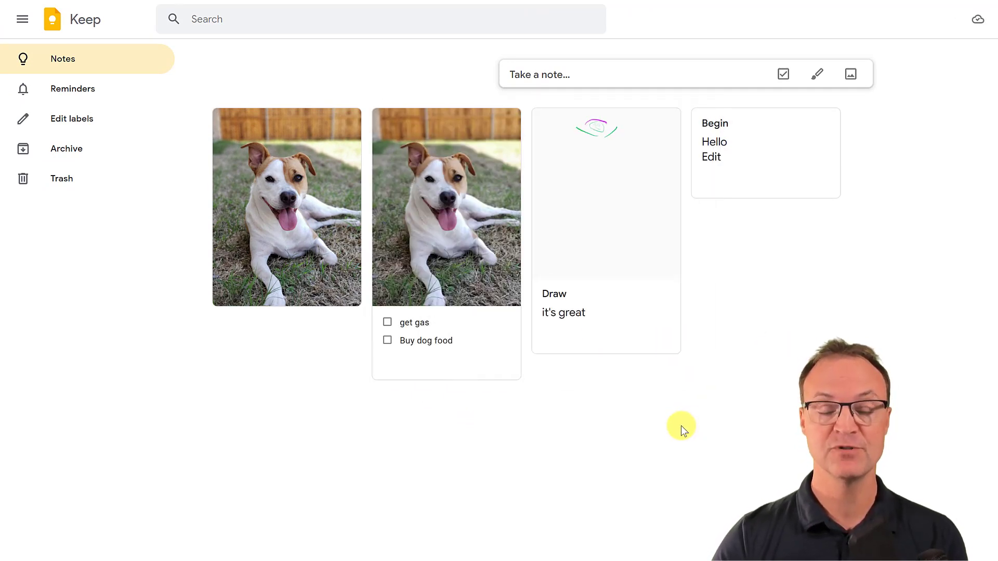
left_click_drag(326, 245, 639, 364)
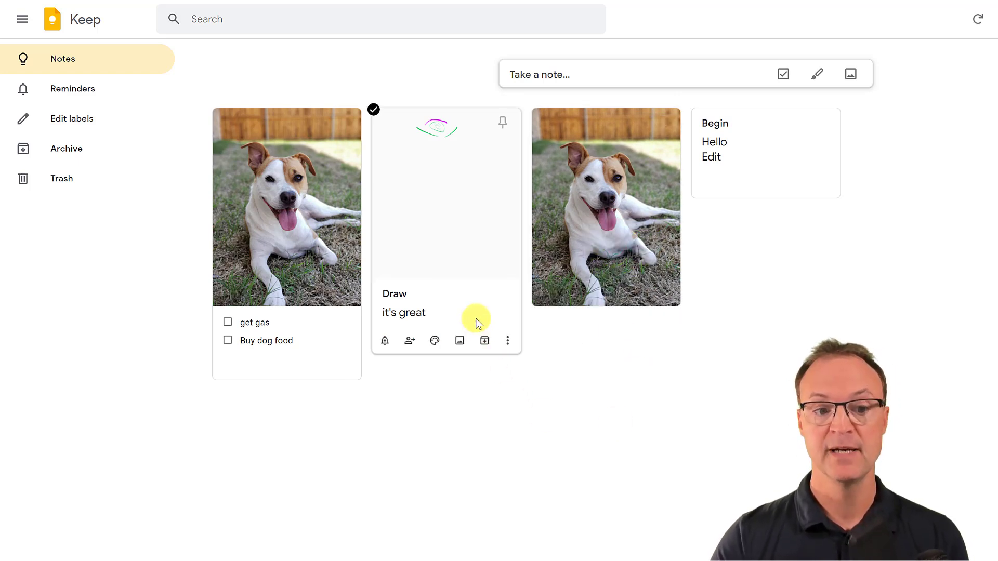
Try blue as the Draw note's background color and change it to pink.
mouse_move(436, 348)
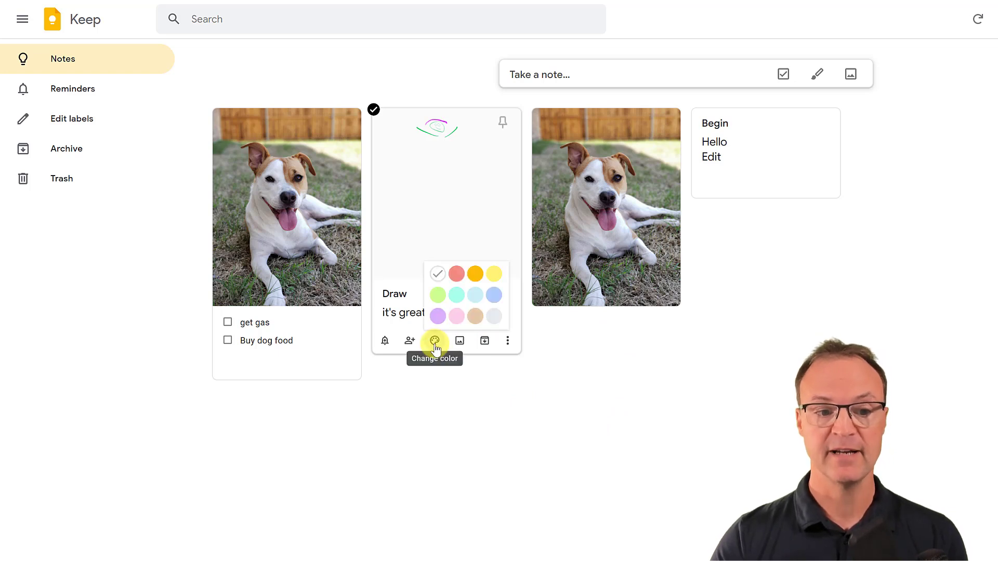
left_click(495, 296)
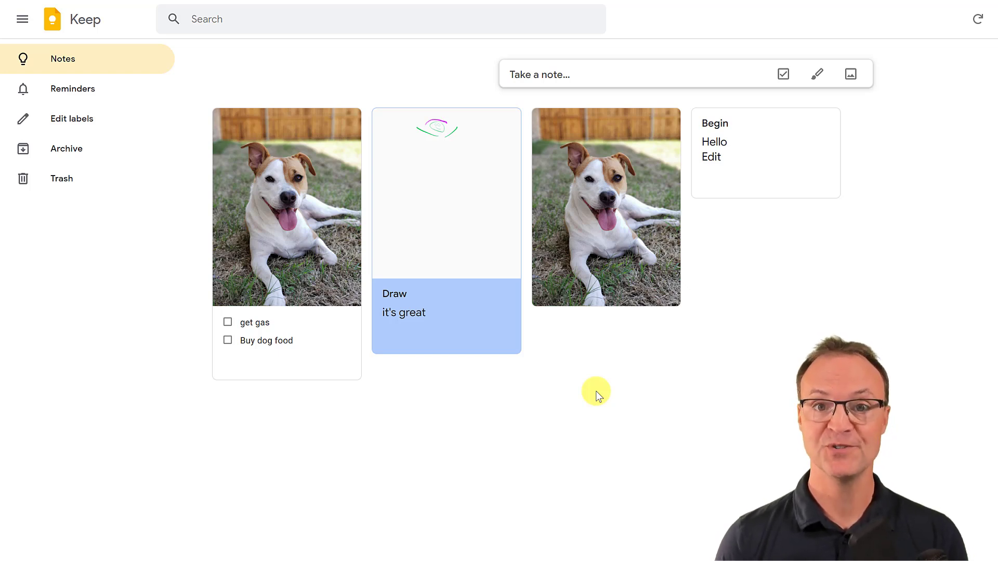
mouse_move(478, 339)
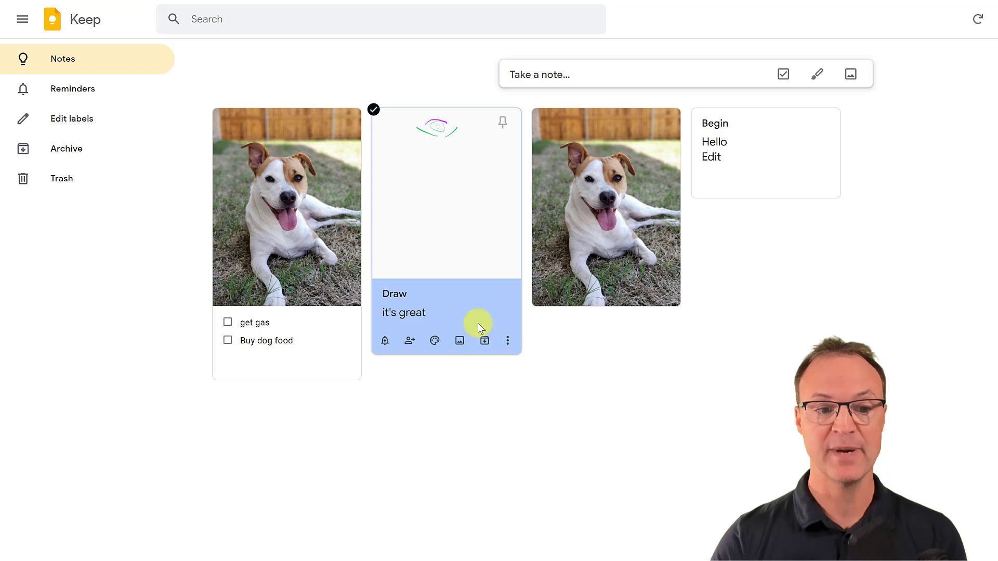
mouse_move(434, 340)
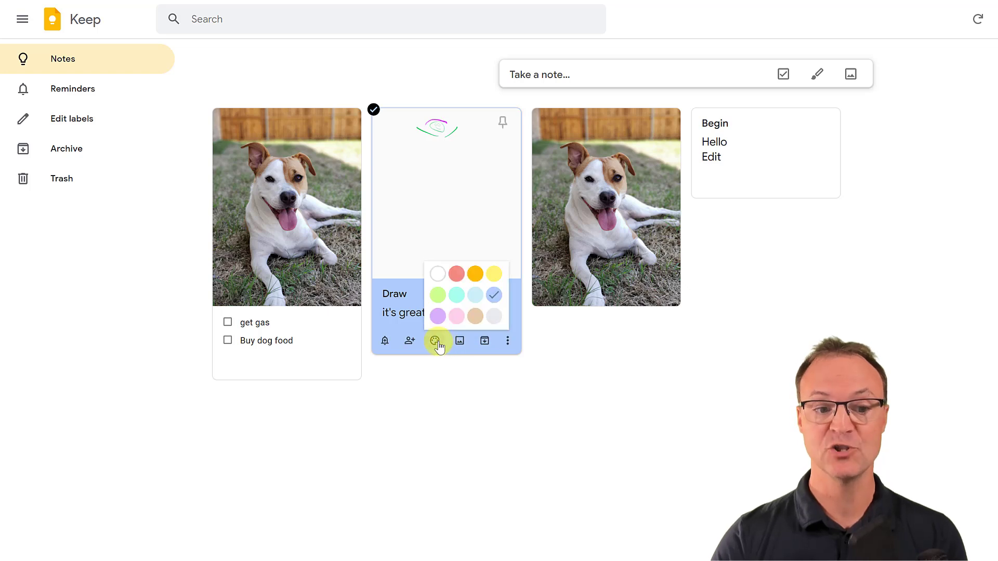
left_click(456, 317)
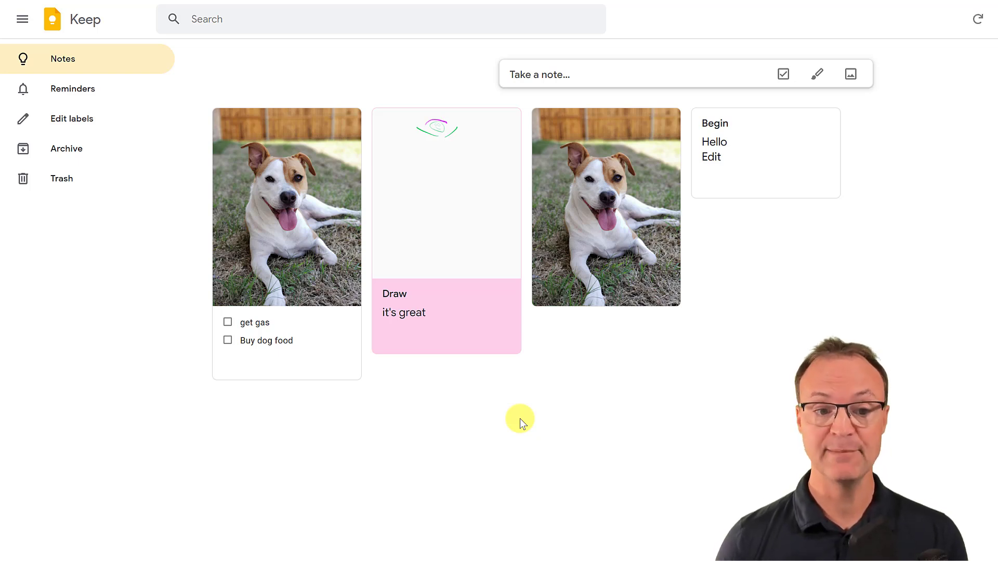
Create the label "pet" on the checklist note and check the notes filed under that label.
mouse_move(324, 331)
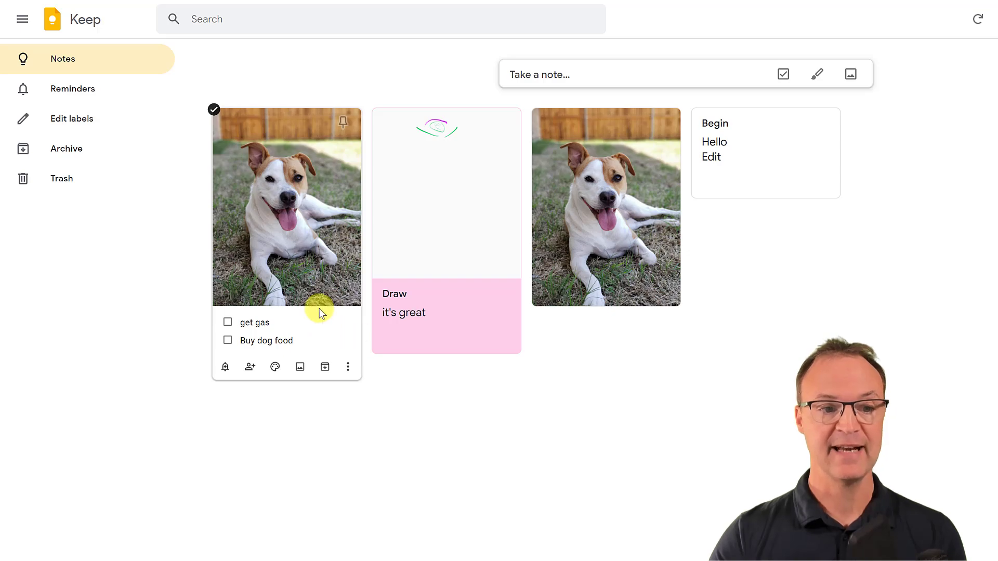
left_click(328, 335)
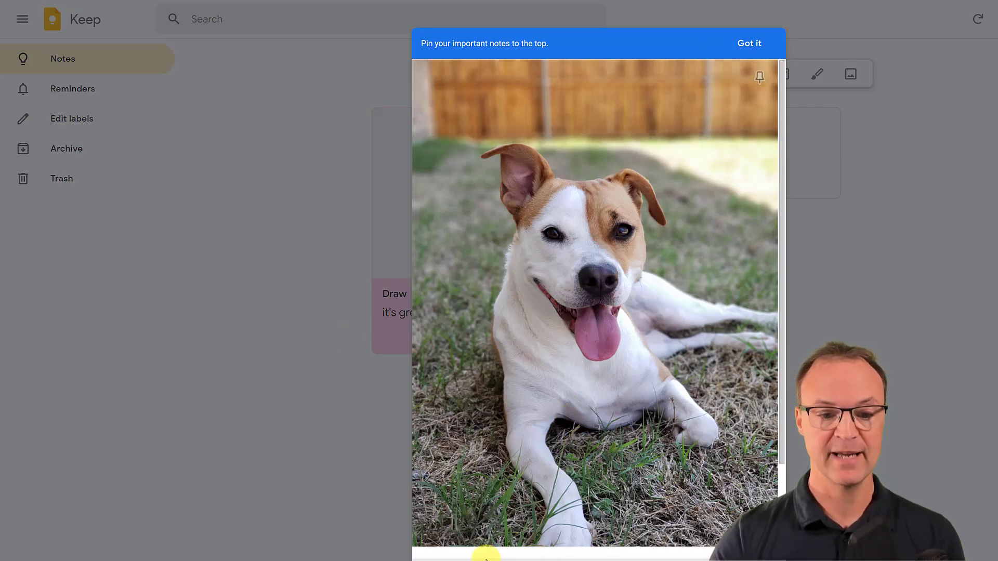
left_click(578, 559)
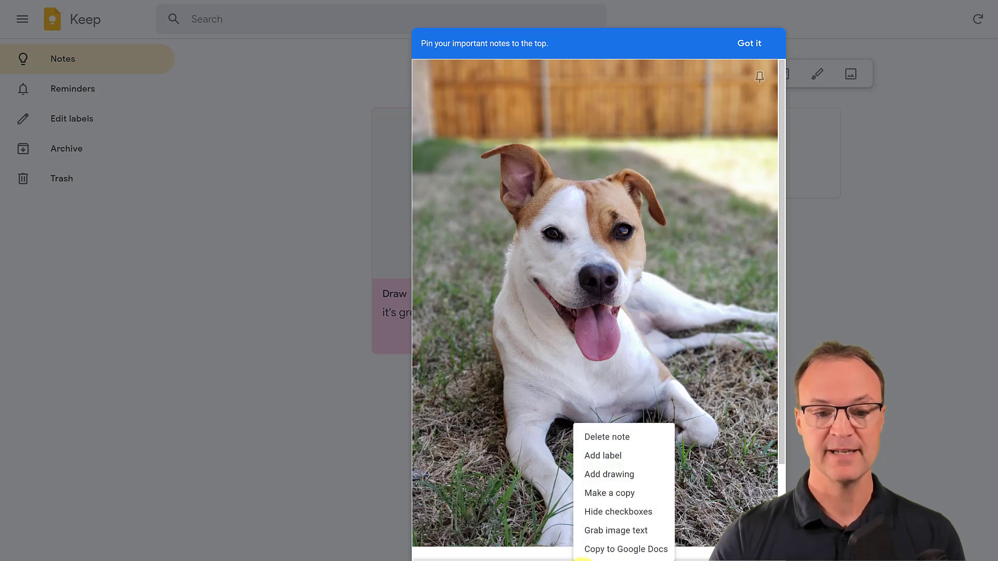
left_click(610, 458)
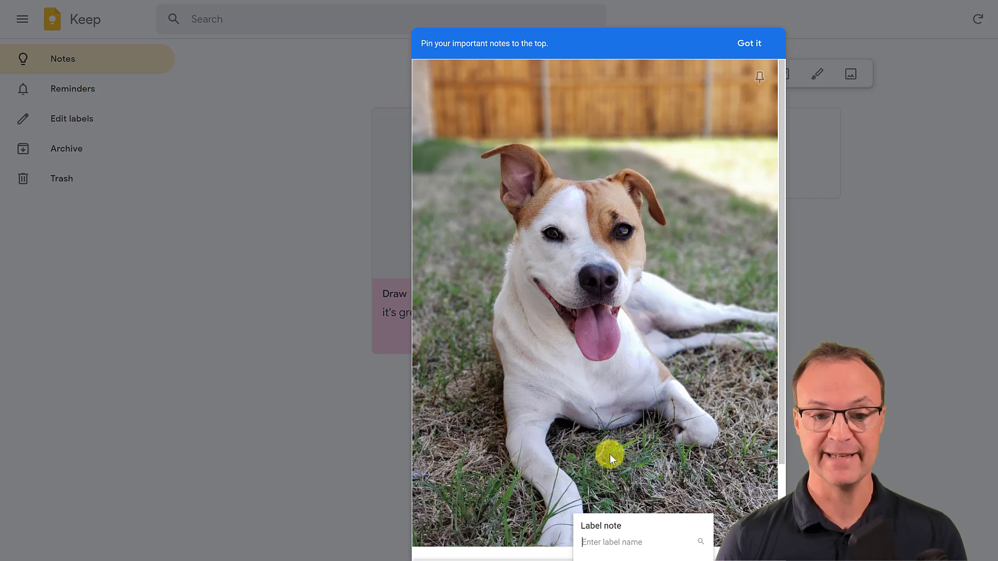
type("pet")
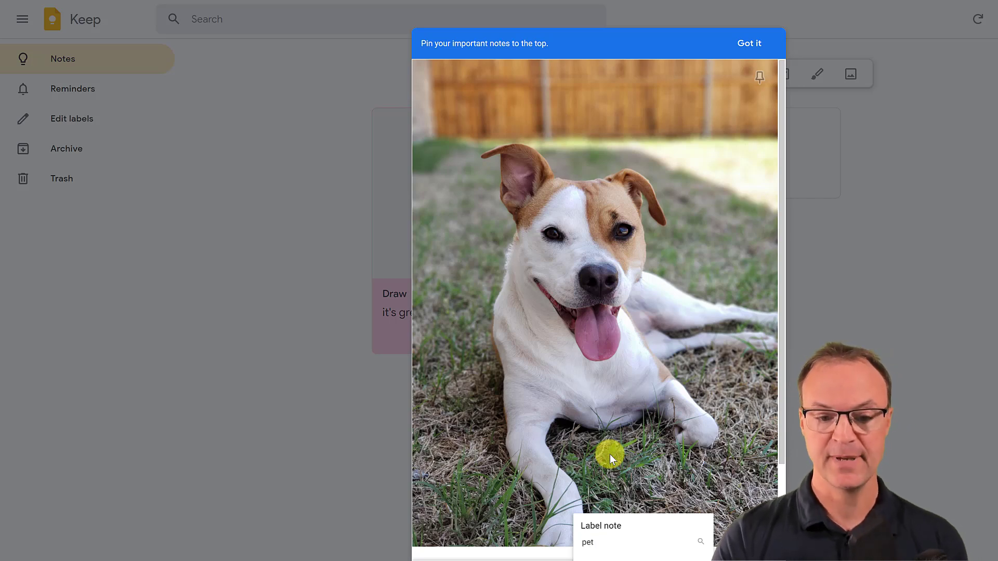
left_click(618, 560)
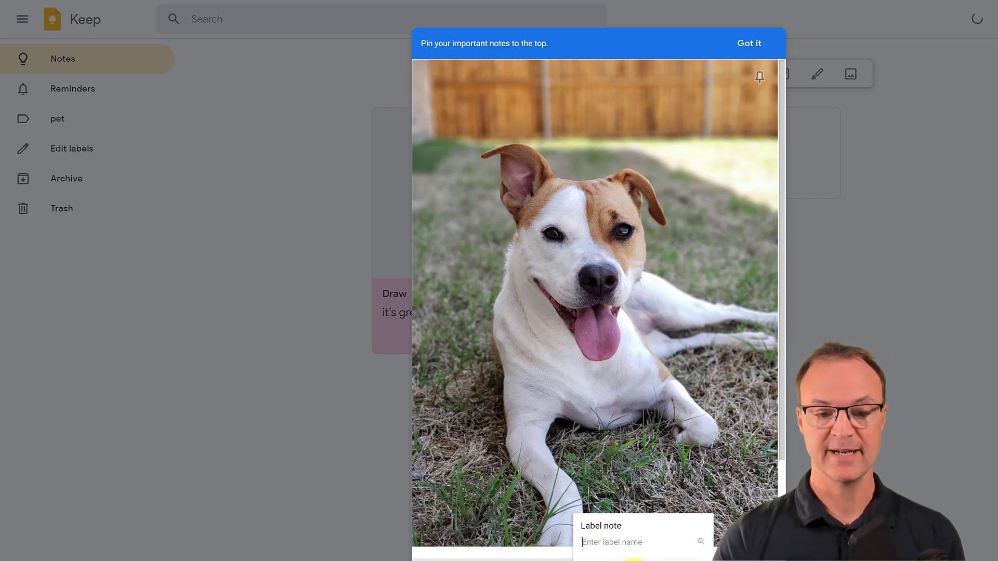
key("Escape")
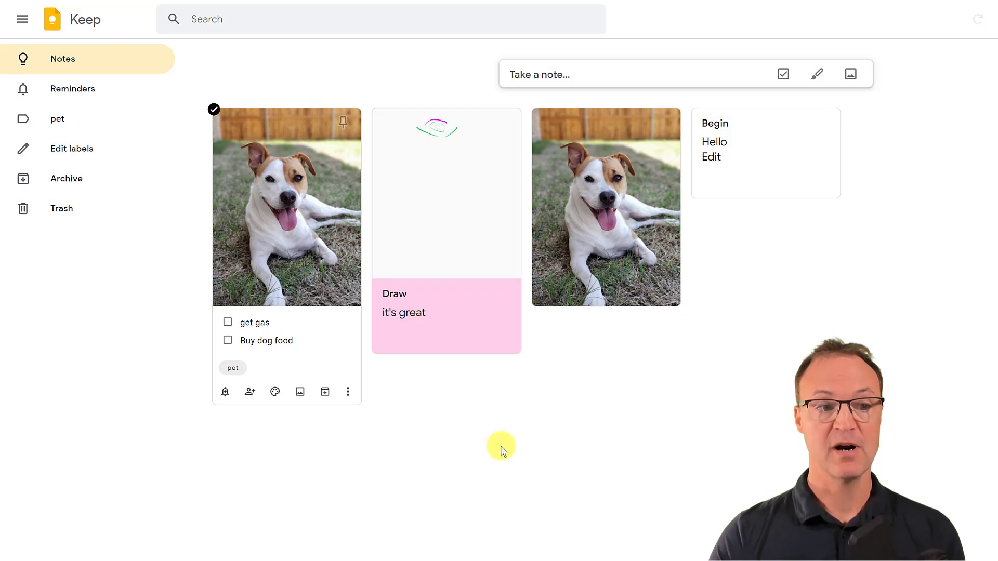
left_click(54, 129)
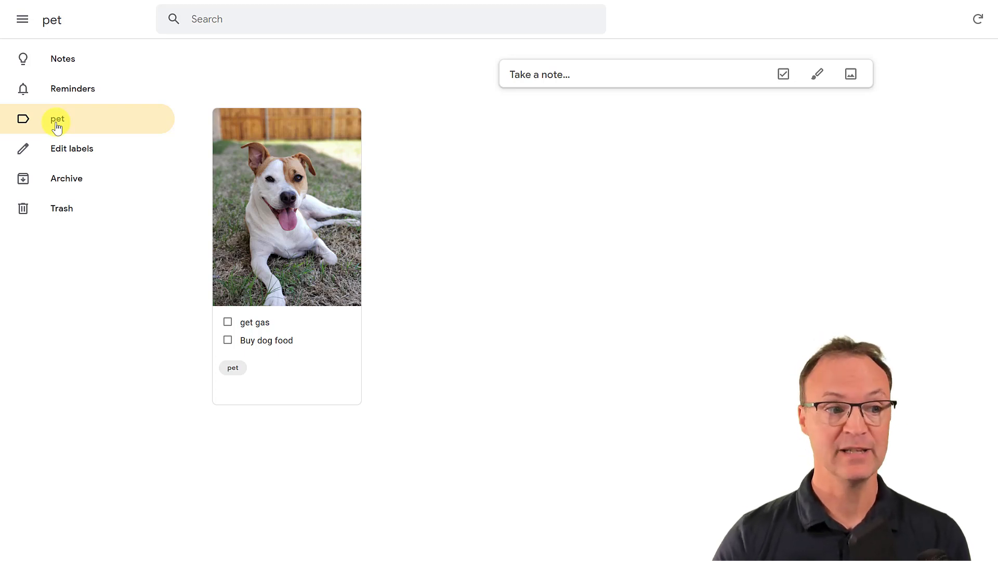
left_click(69, 70)
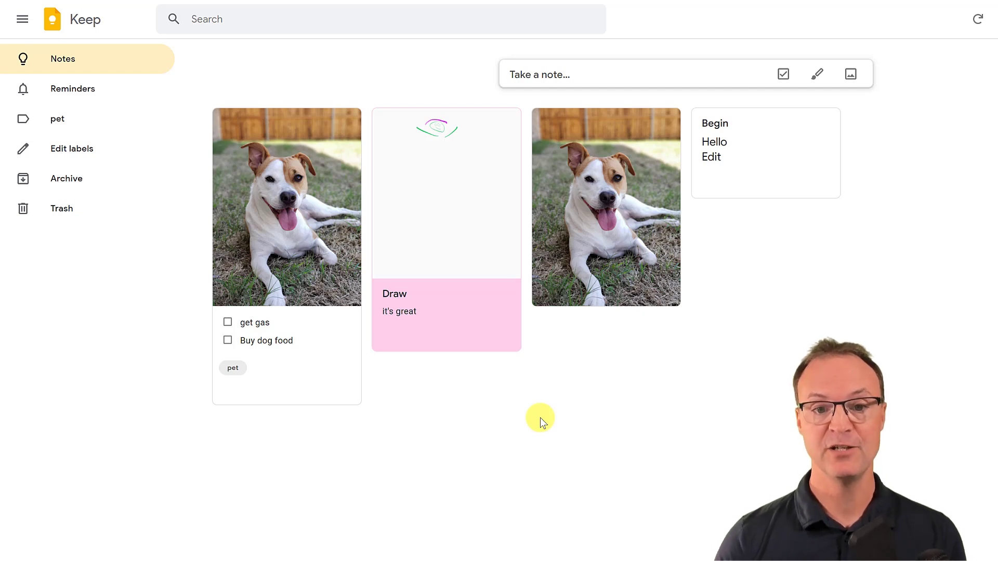
Pin the Begin note above the other notes and unpin it again.
mouse_move(791, 140)
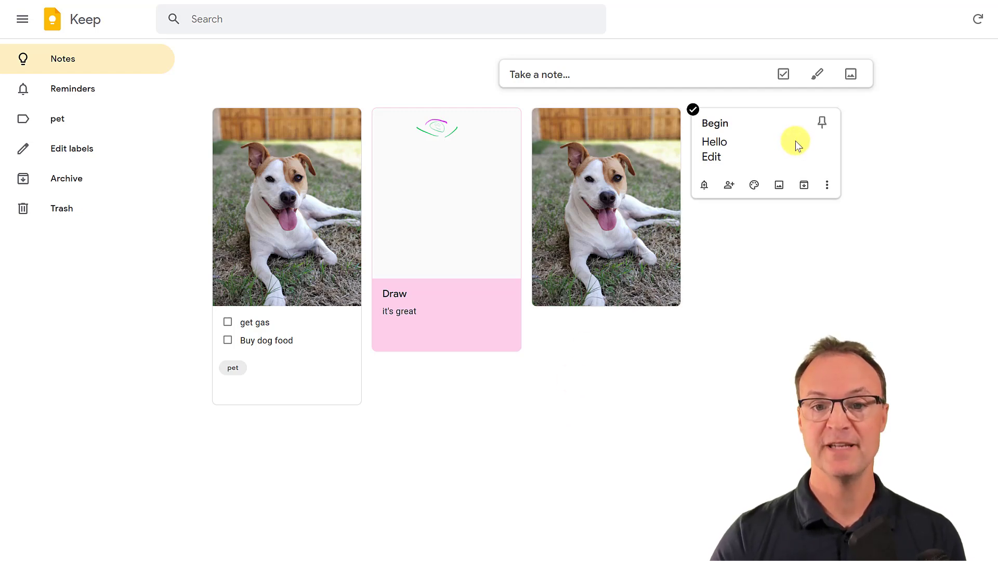
left_click(822, 127)
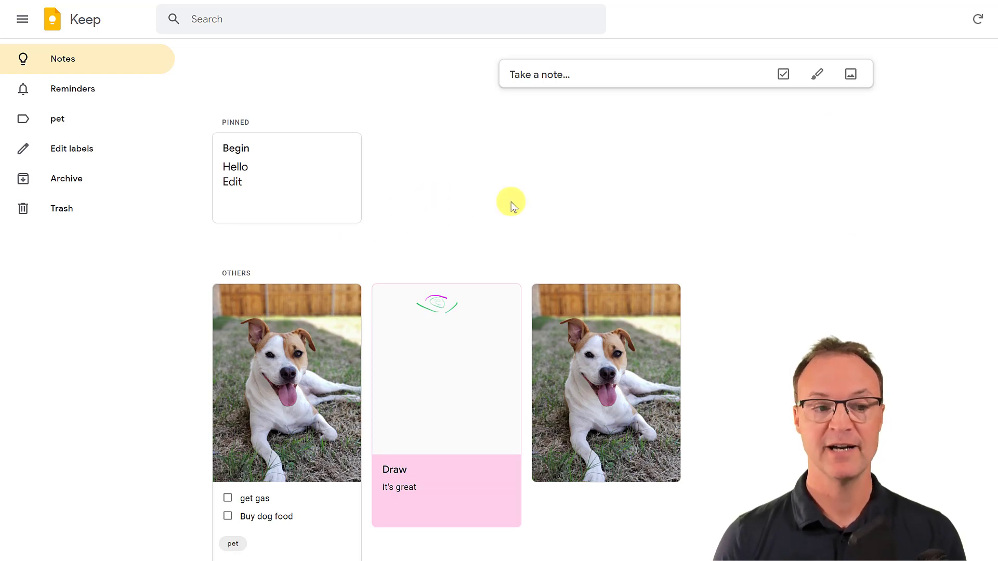
mouse_move(303, 191)
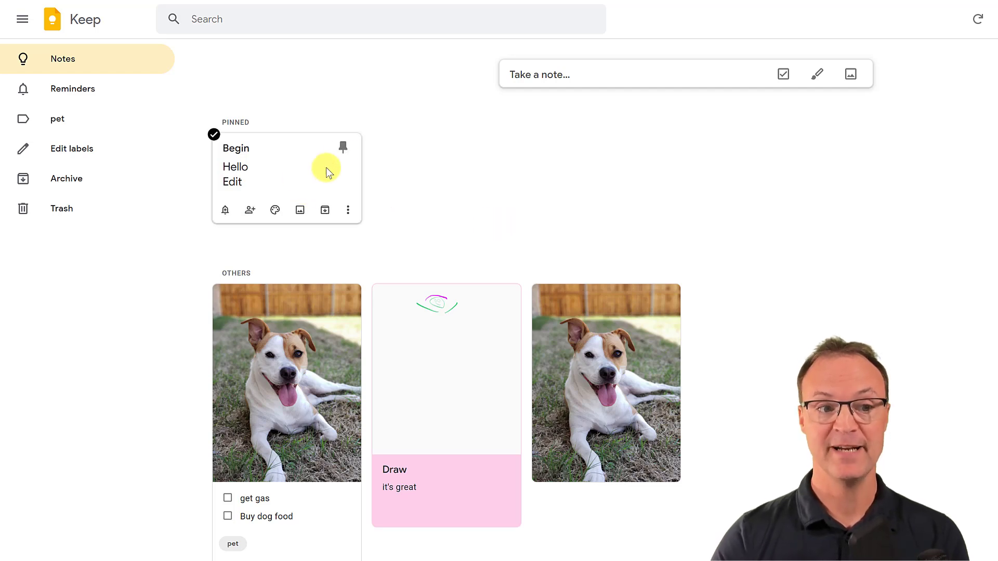
left_click(343, 147)
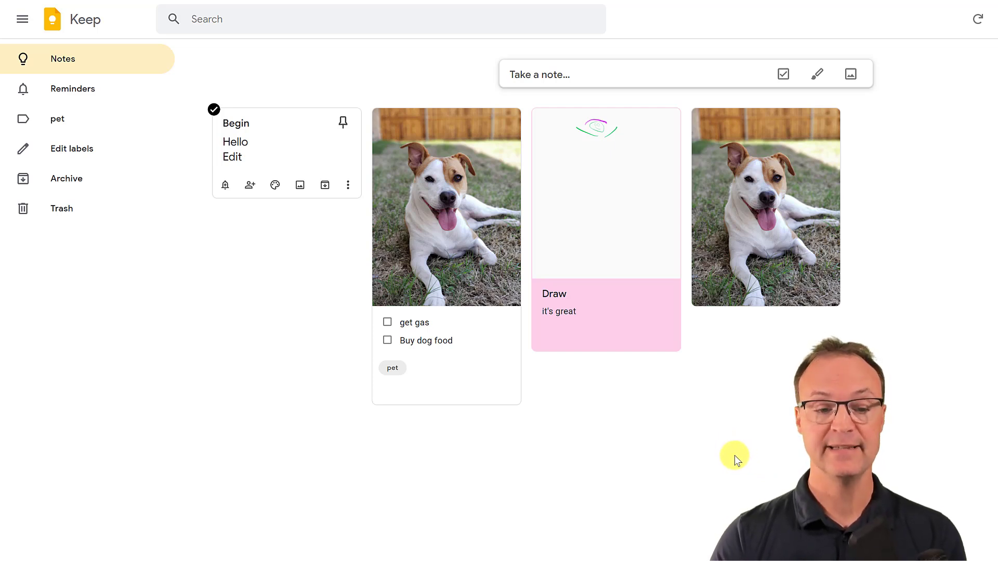
Delete the note that contains only the dog photo.
mouse_move(793, 283)
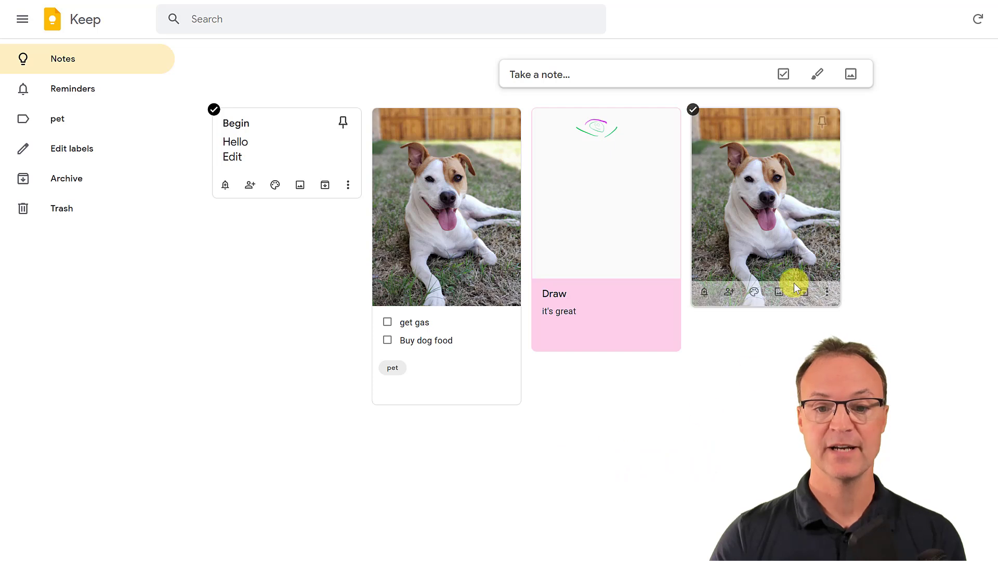
left_click(827, 294)
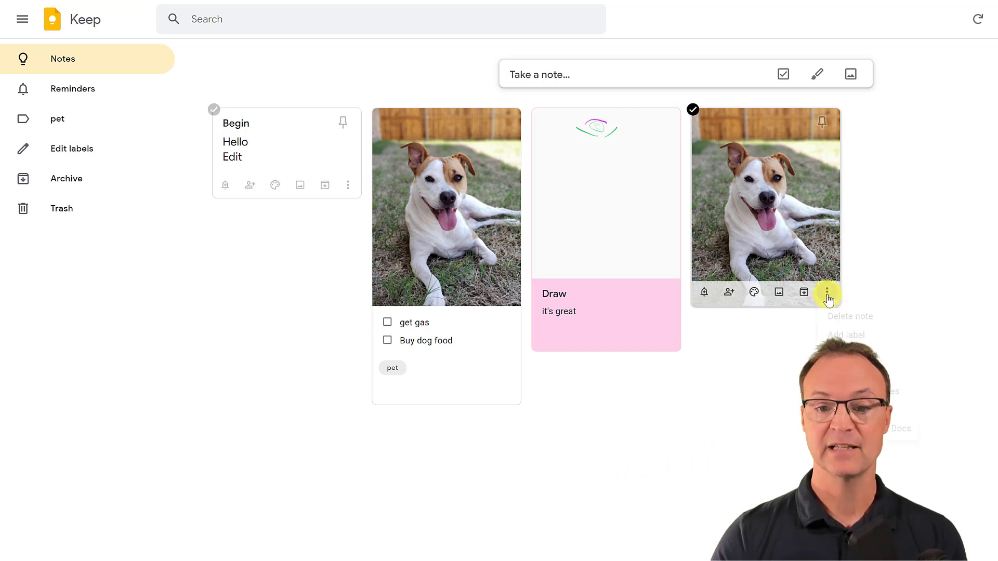
left_click(862, 327)
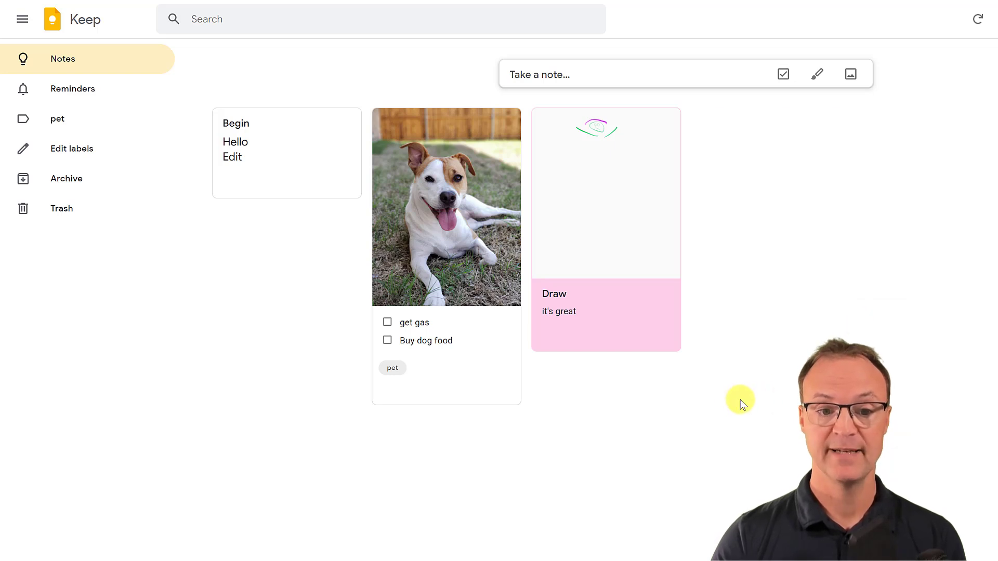
Archive the Draw note, then unarchive it and return to the notes overview.
mouse_move(622, 294)
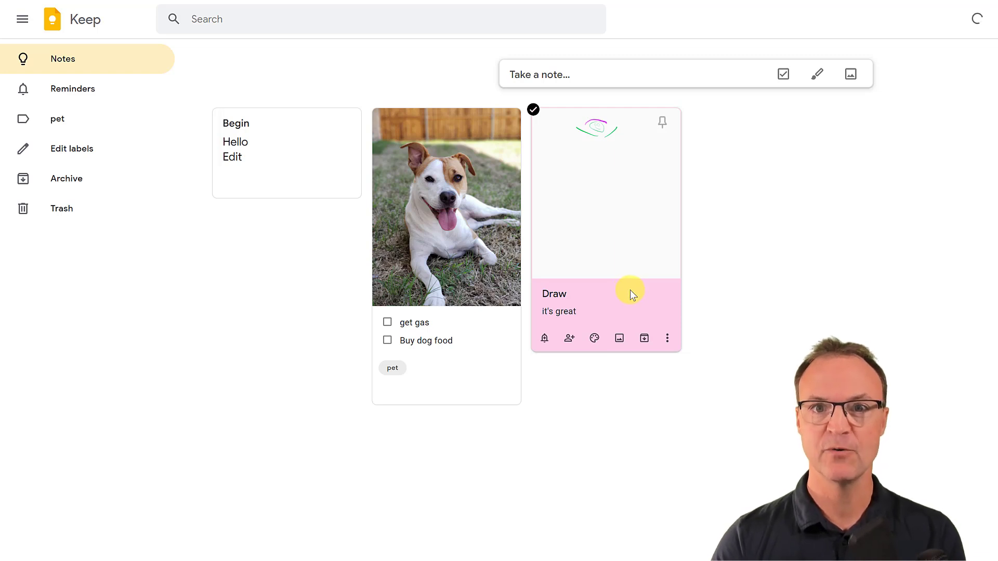
left_click(643, 341)
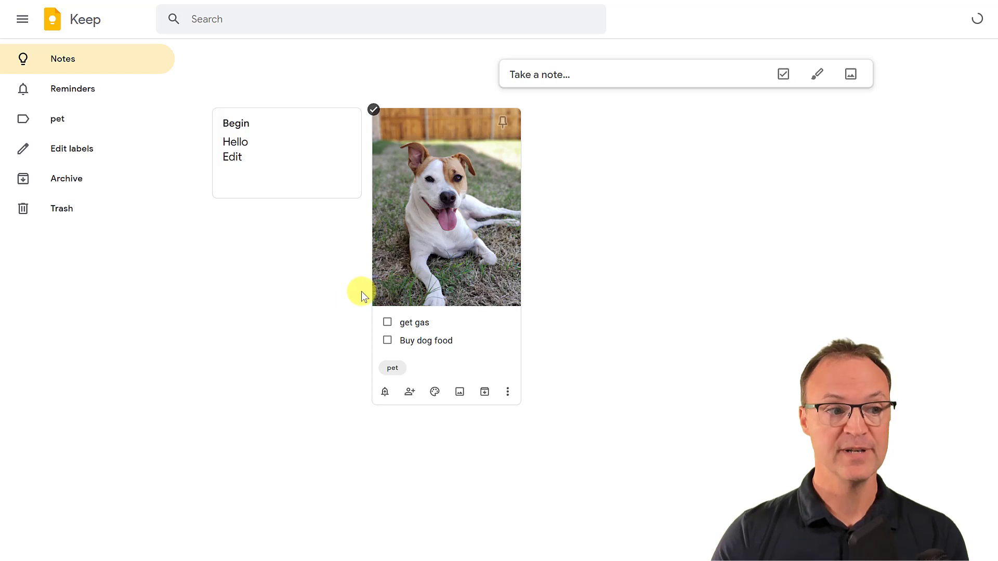
left_click(67, 182)
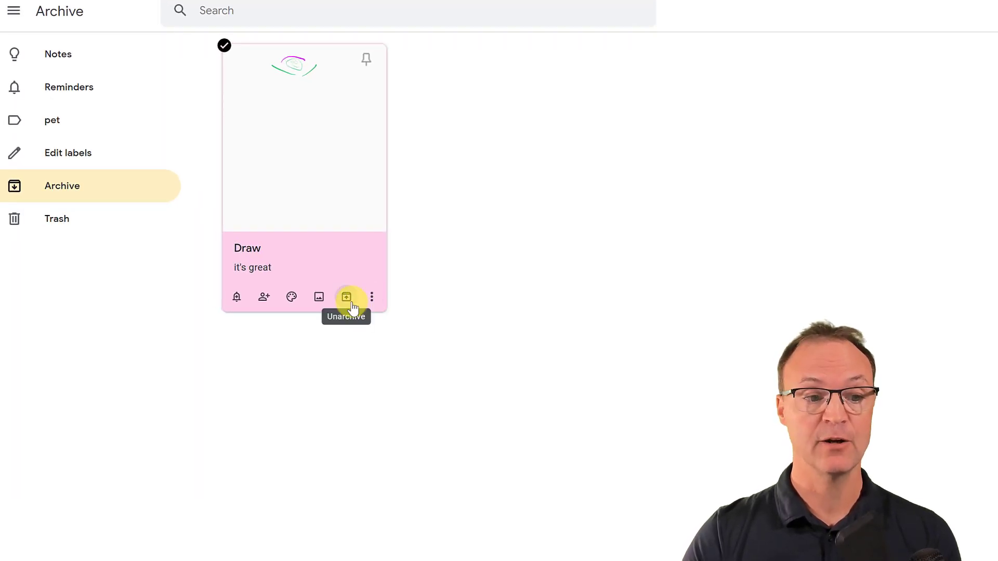
left_click(347, 298)
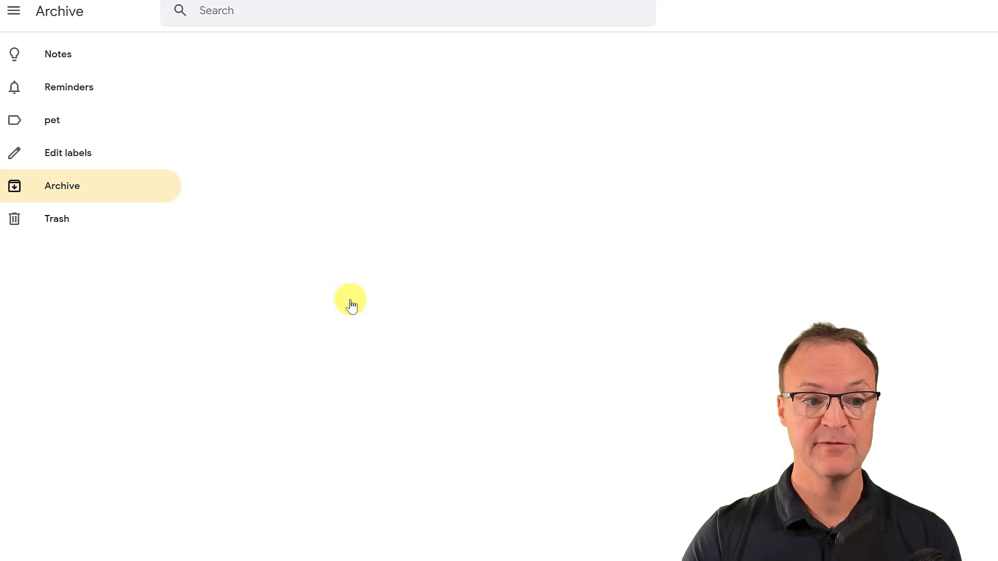
left_click(69, 55)
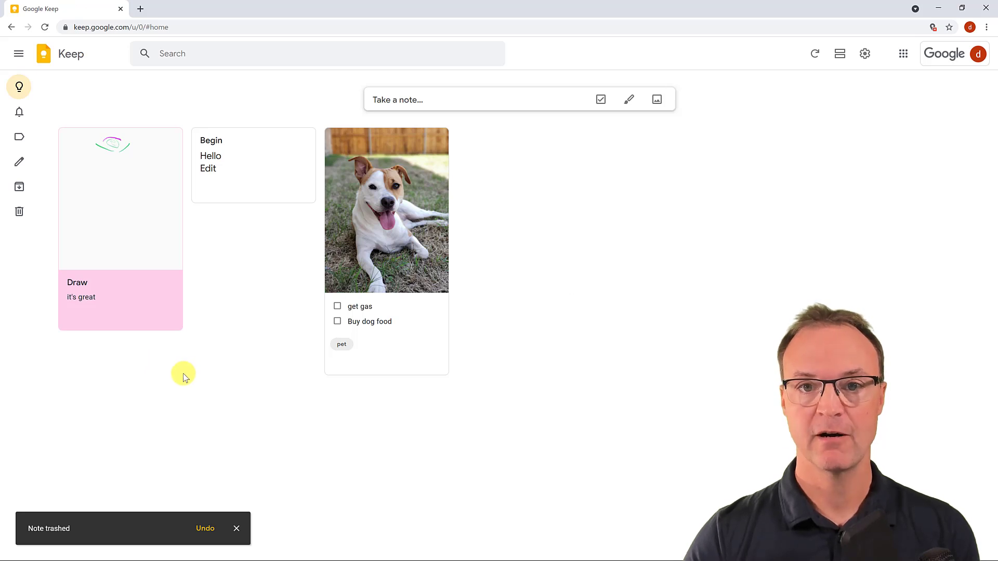
Restore the deleted dog photo note from the trash and return to the notes overview.
left_click(20, 213)
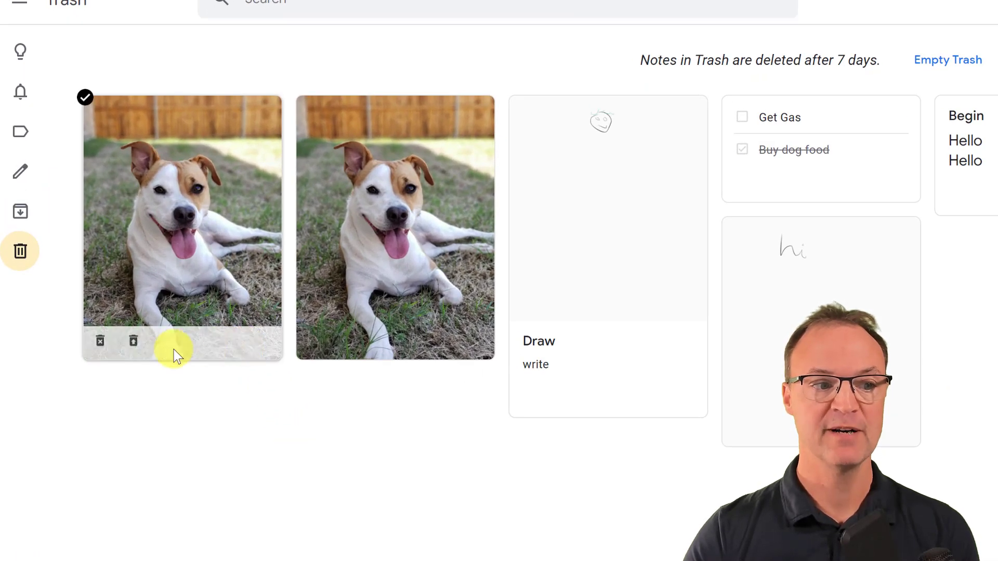
left_click(132, 344)
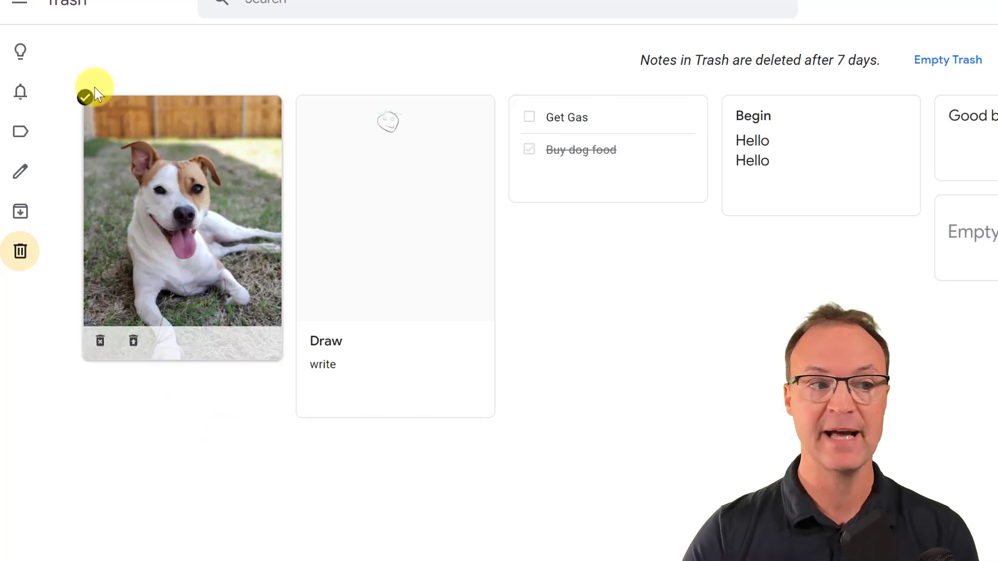
left_click(16, 58)
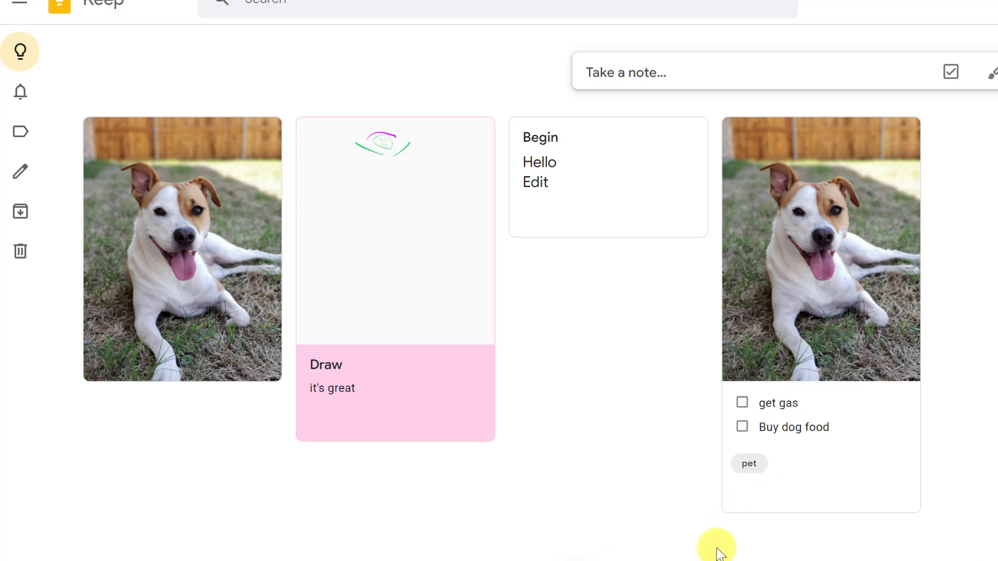
Share the checklist note by adding the suggested contact's e-mail as a collaborator, and close the note.
mouse_move(805, 486)
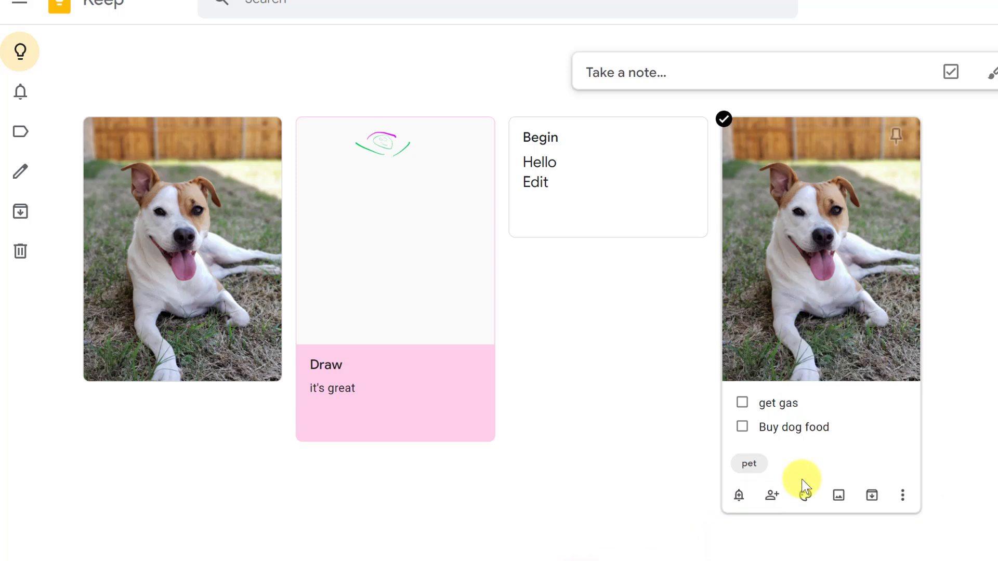
left_click(773, 499)
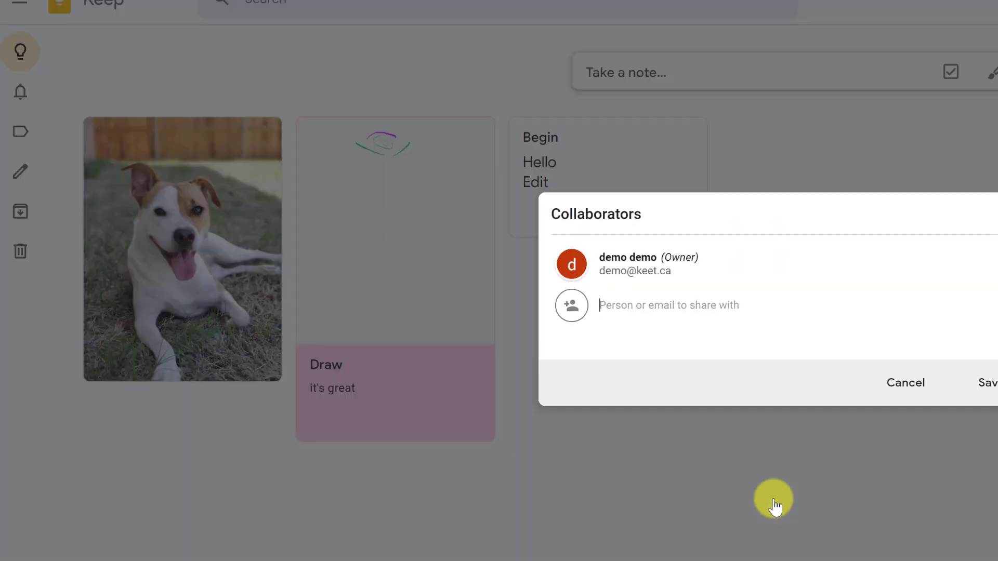
type("ash")
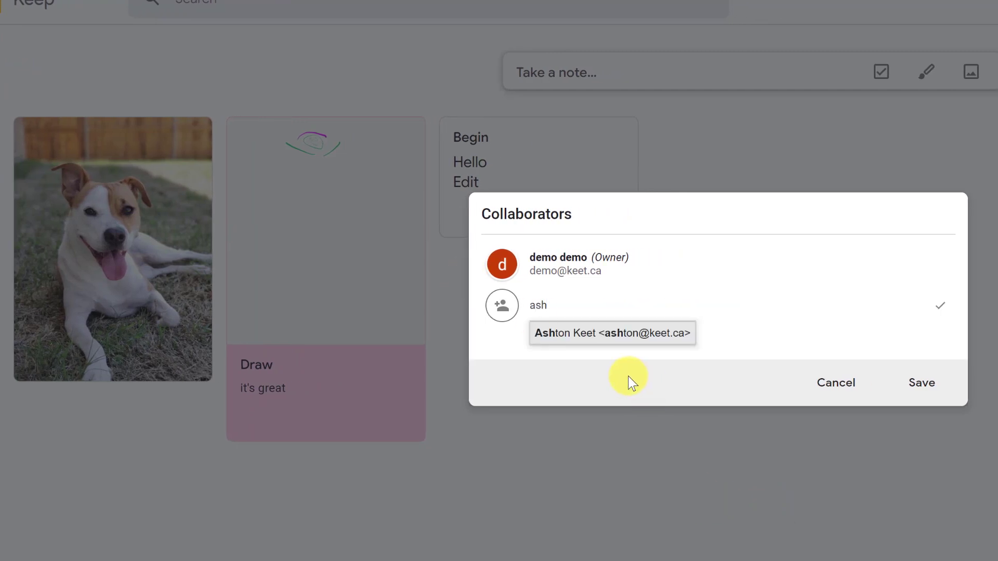
left_click(604, 339)
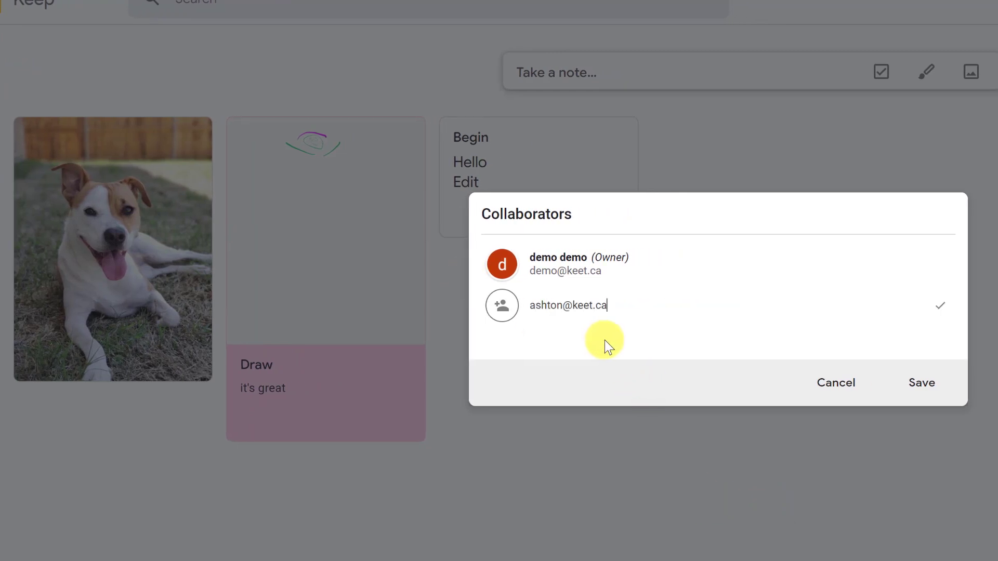
left_click(925, 391)
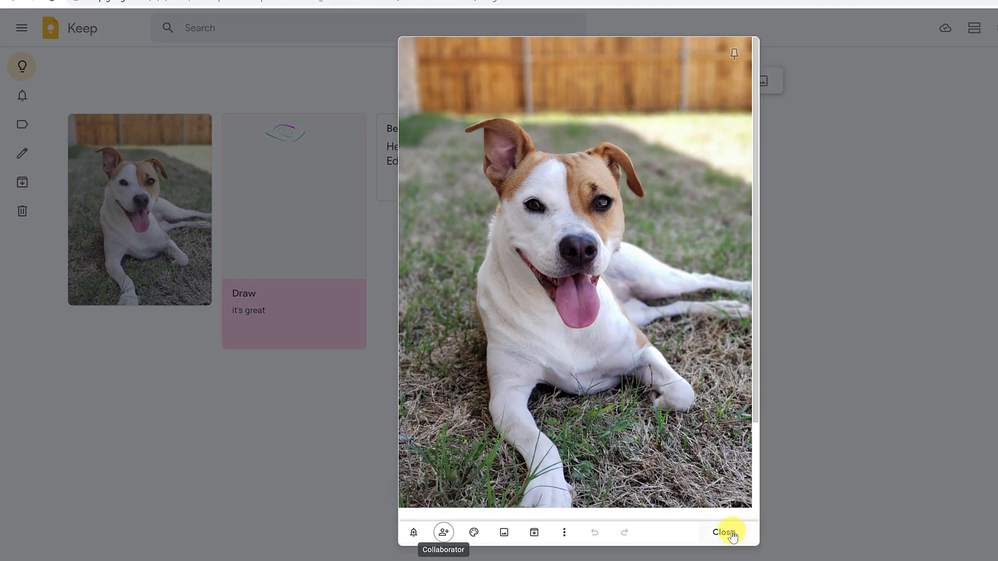
left_click(724, 532)
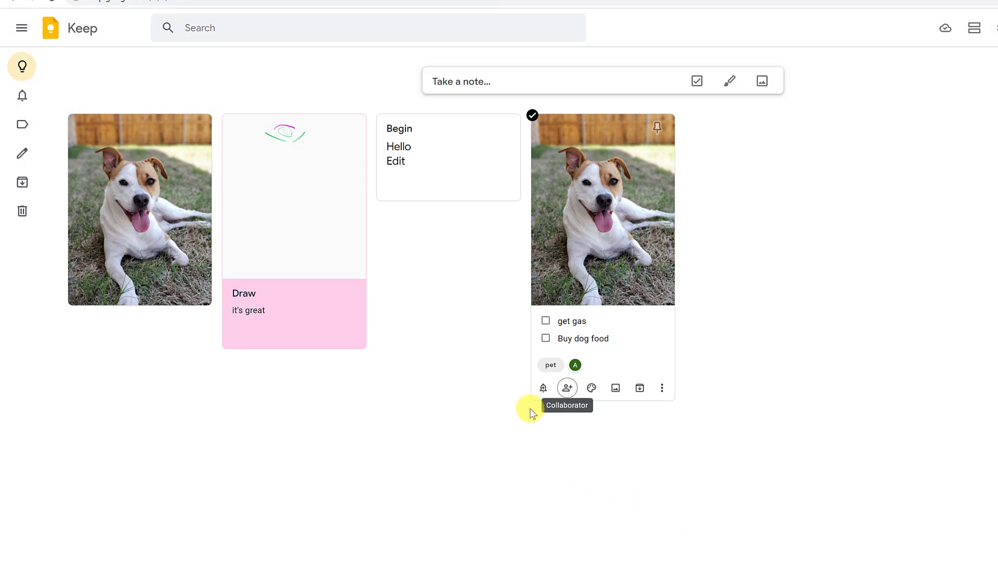
Copy the dog photo note without checklist items to Google Docs.
mouse_move(591, 385)
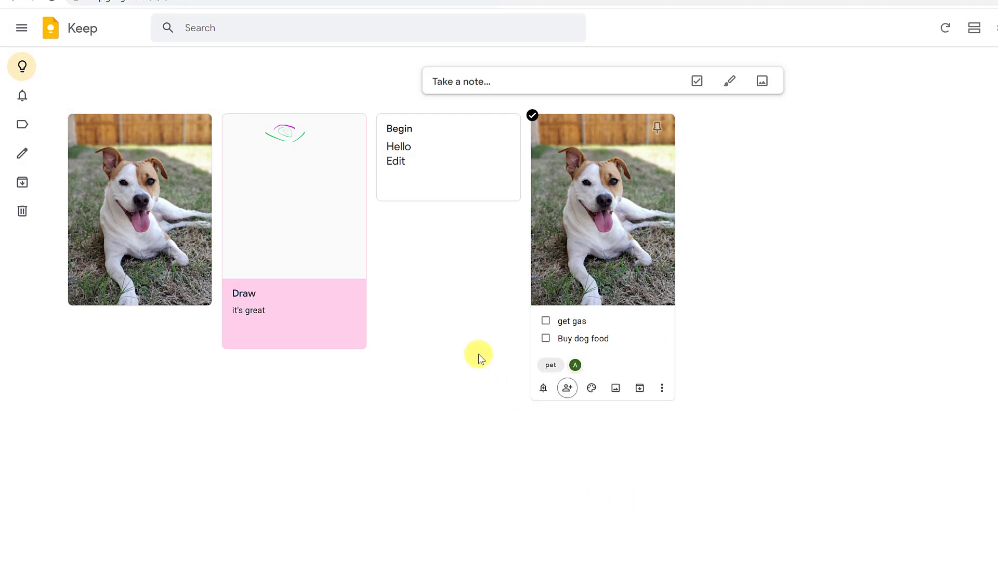
mouse_move(558, 374)
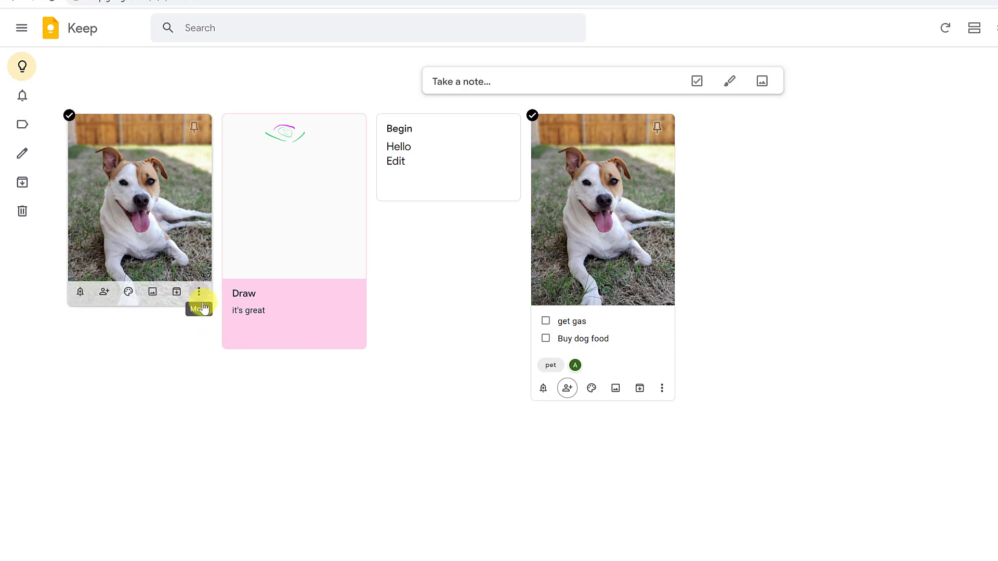
left_click(199, 293)
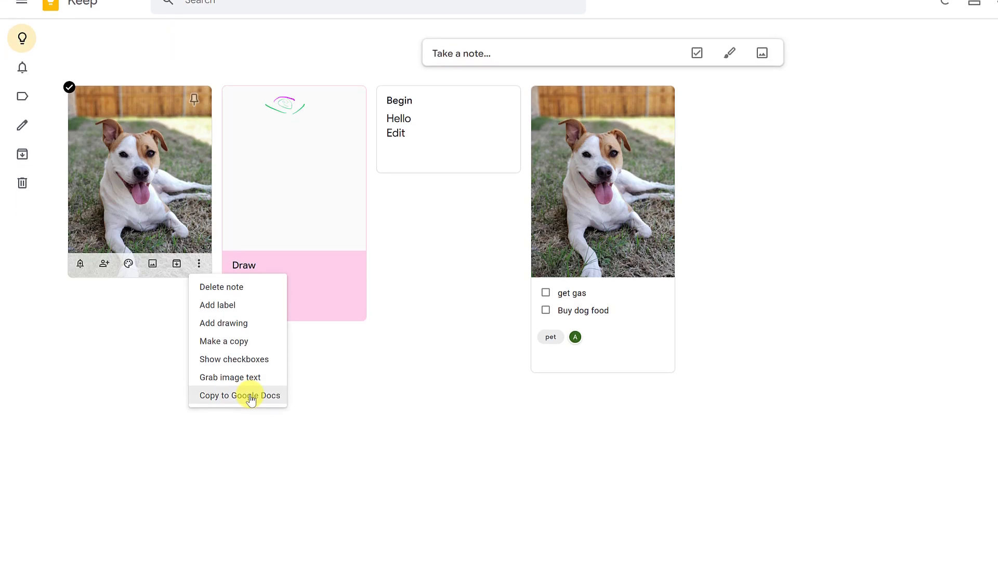
left_click(250, 424)
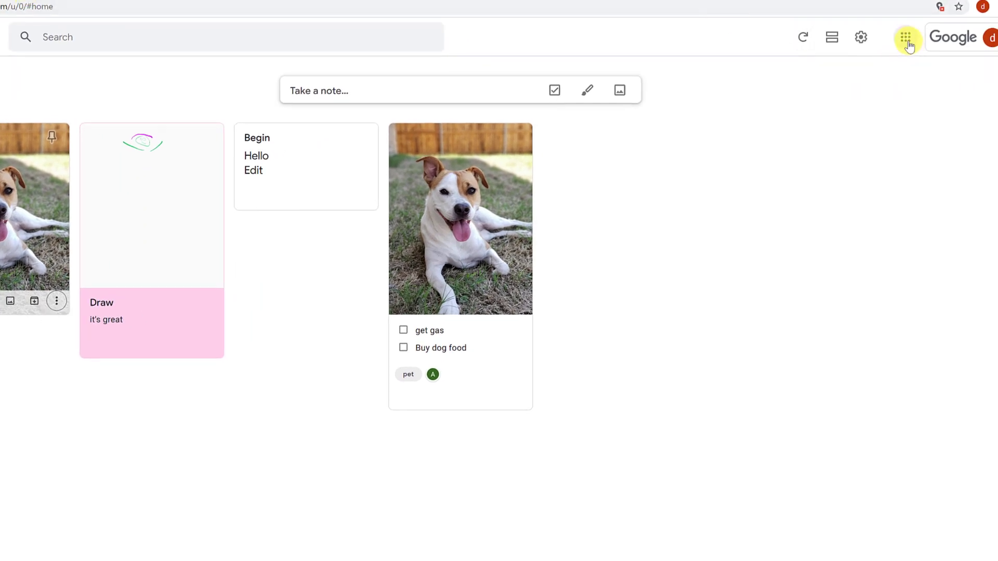
Switch to Google Docs and open the recent document named Google Keep Document.
left_click(905, 37)
left_click(912, 152)
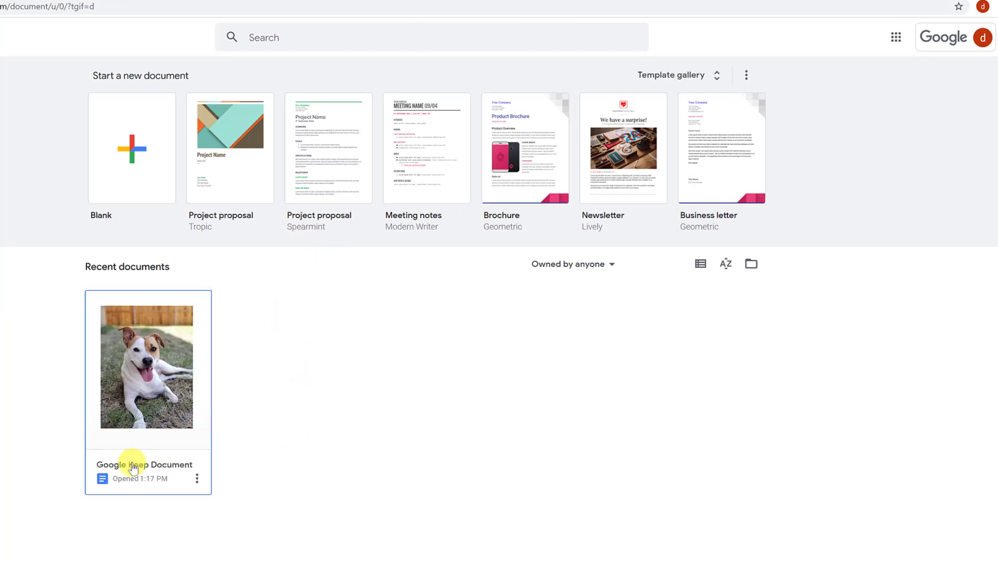
left_click(159, 414)
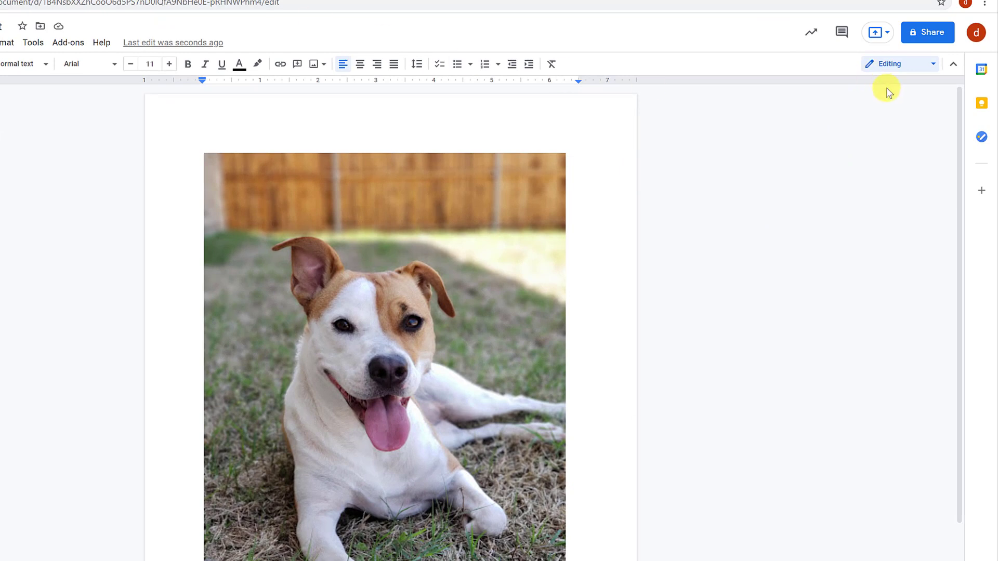
Insert the Begin note and the dog photo checklist note from Keep into the document.
left_click(982, 107)
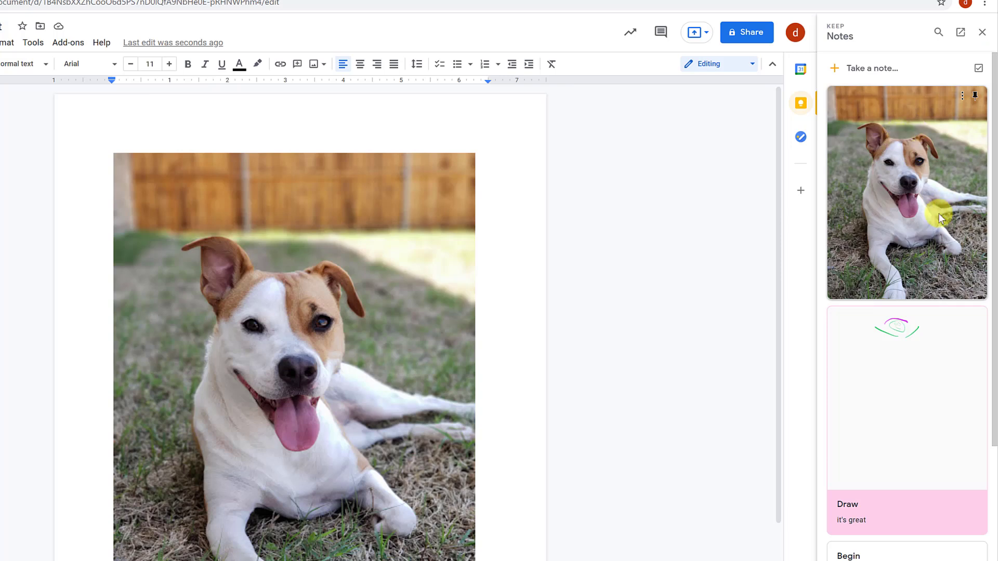
scroll(894, 315, "down", 5)
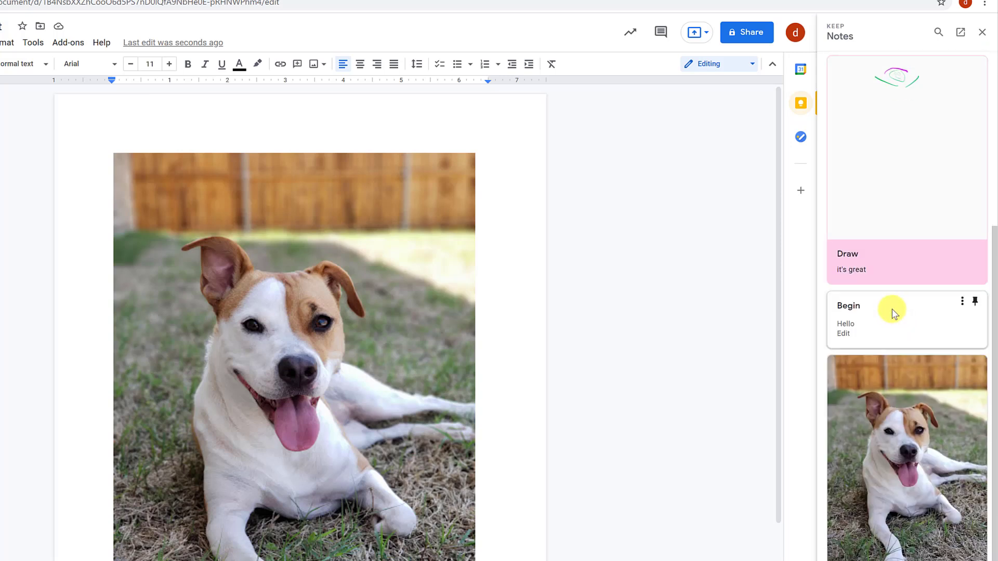
left_click(963, 307)
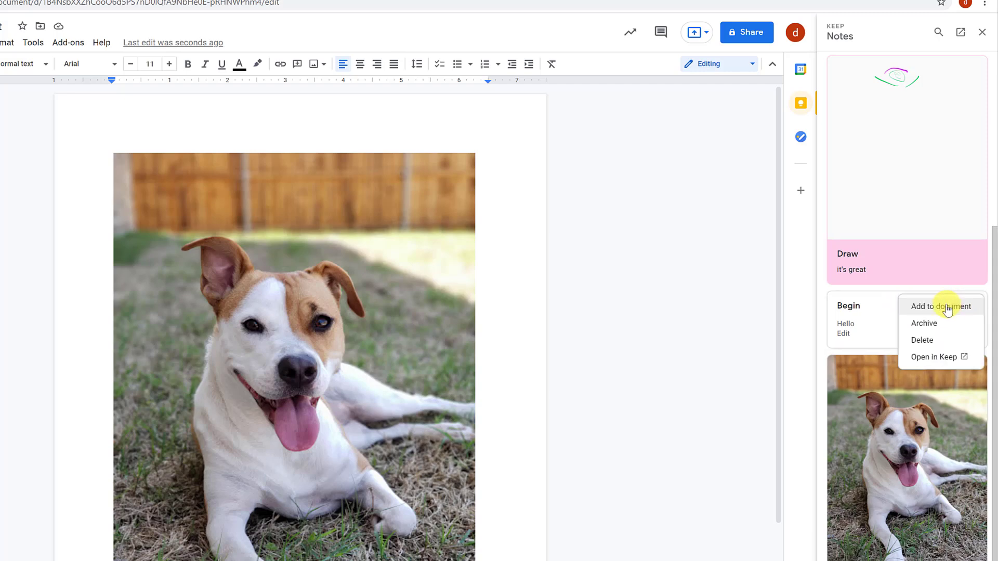
left_click(947, 307)
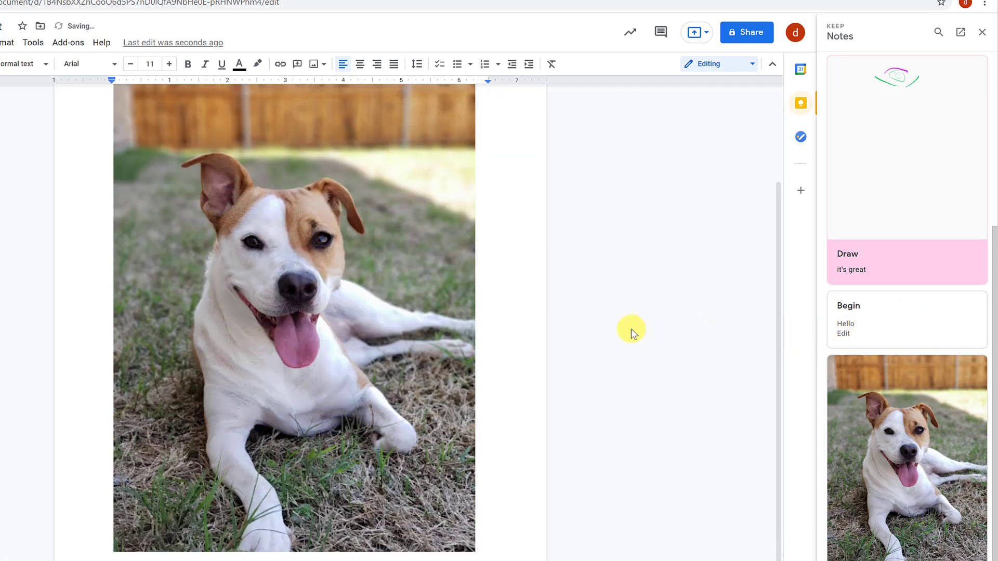
scroll(632, 333, "up", 3)
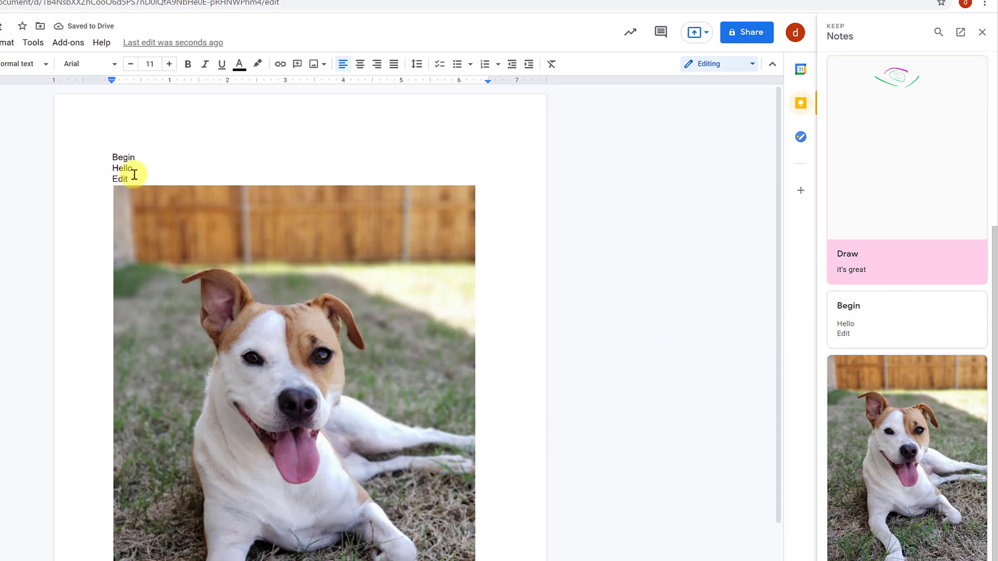
scroll(574, 364, "down", 2)
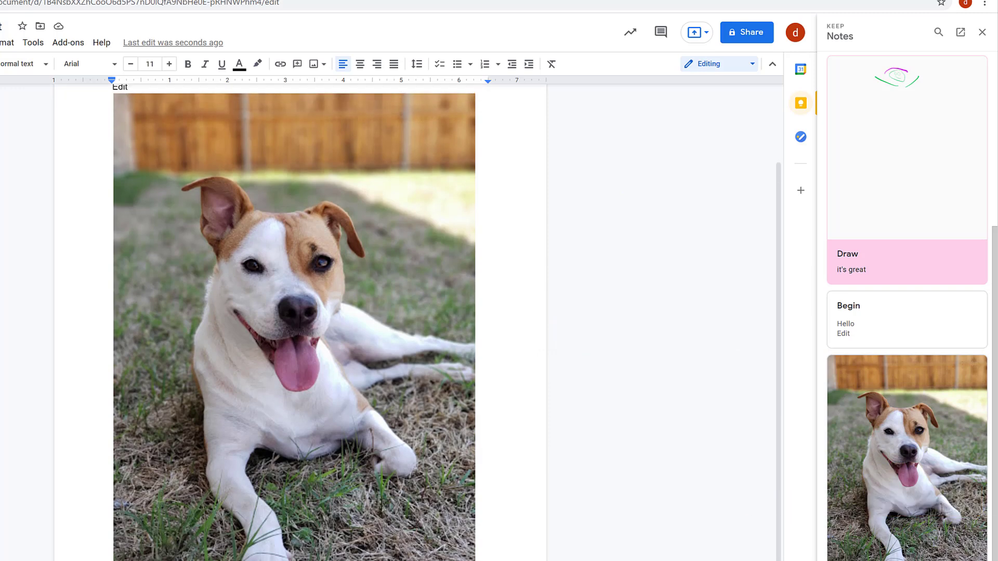
key("ctrl+z")
scroll(330, 521, "down", 5)
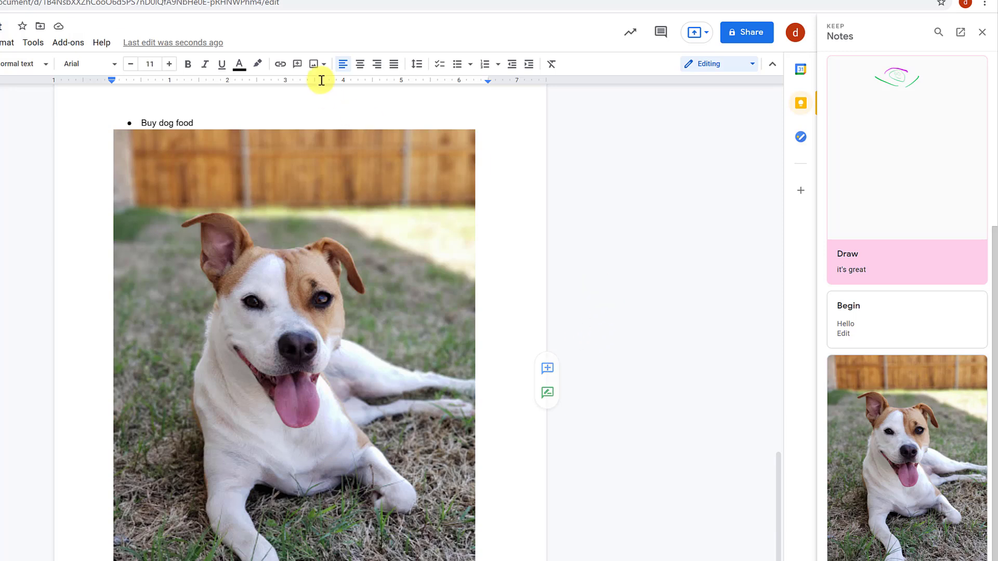
Go to Google Slides in a new browser tab and create a blank presentation.
key("ctrl+t")
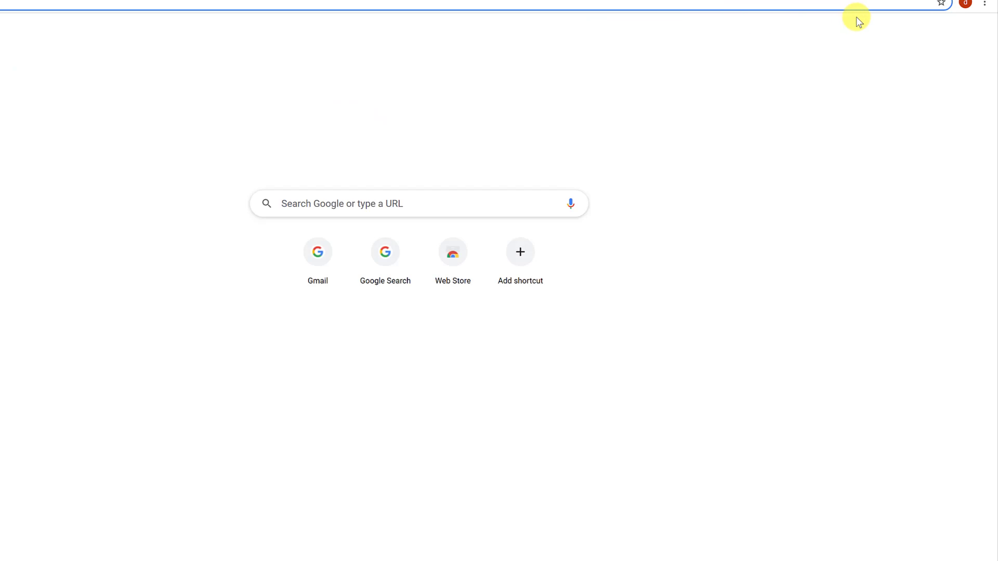
left_click(949, 34)
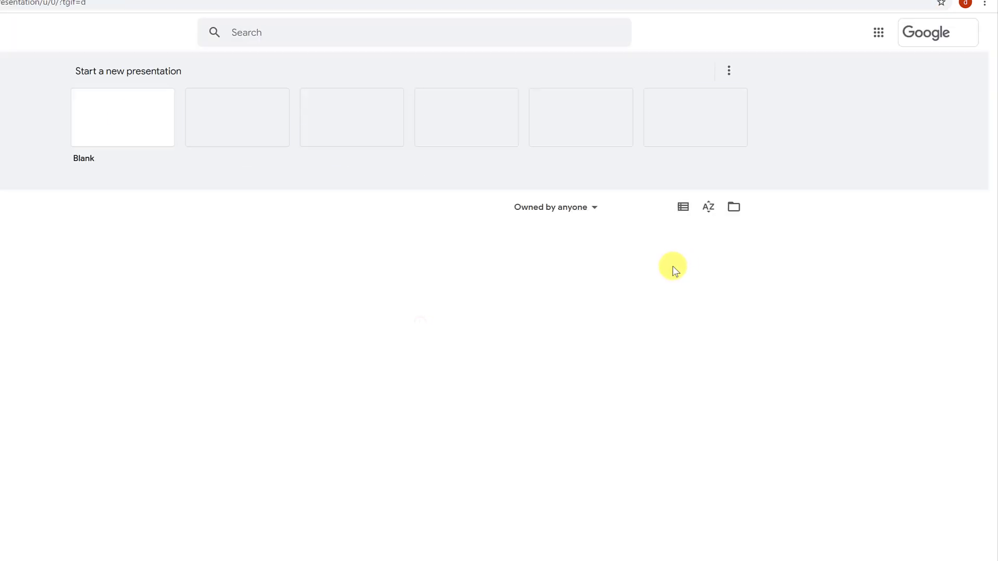
left_click(144, 138)
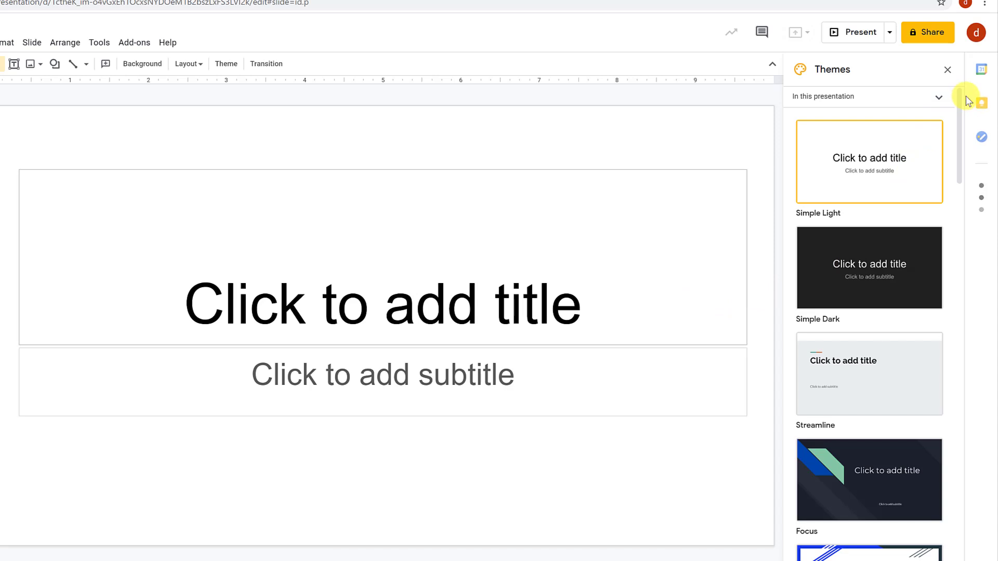
Show the Keep notes beside the presentation and add the first dog photo note to the slide.
left_click(982, 108)
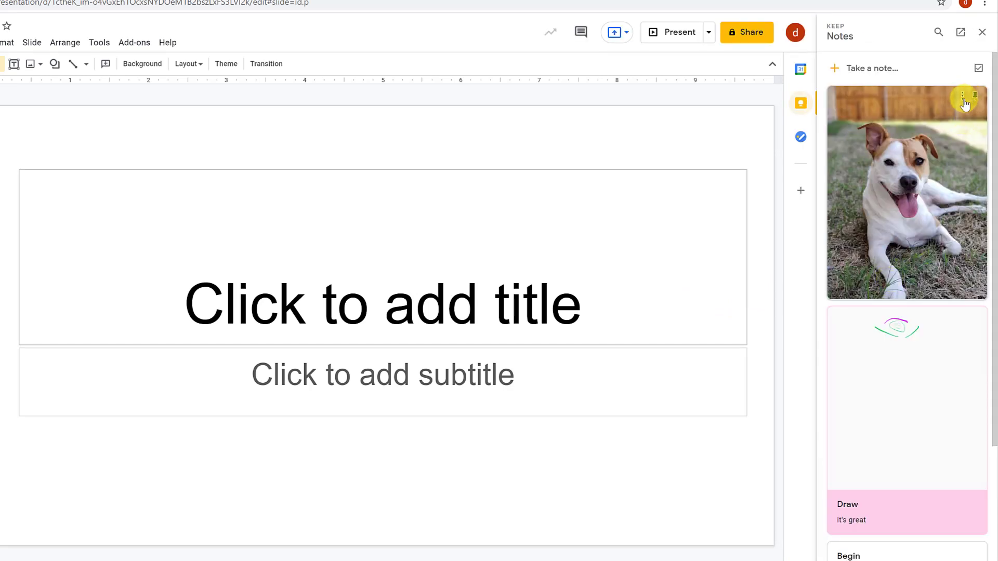
left_click(963, 99)
left_click(928, 101)
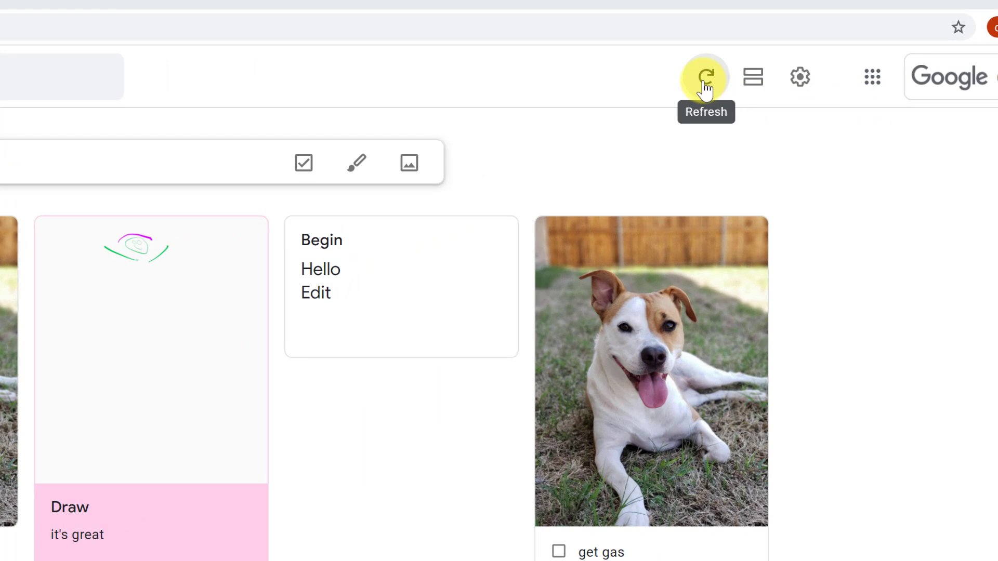
Refresh the Keep notes, view them as a list and return to the grid view.
left_click(706, 83)
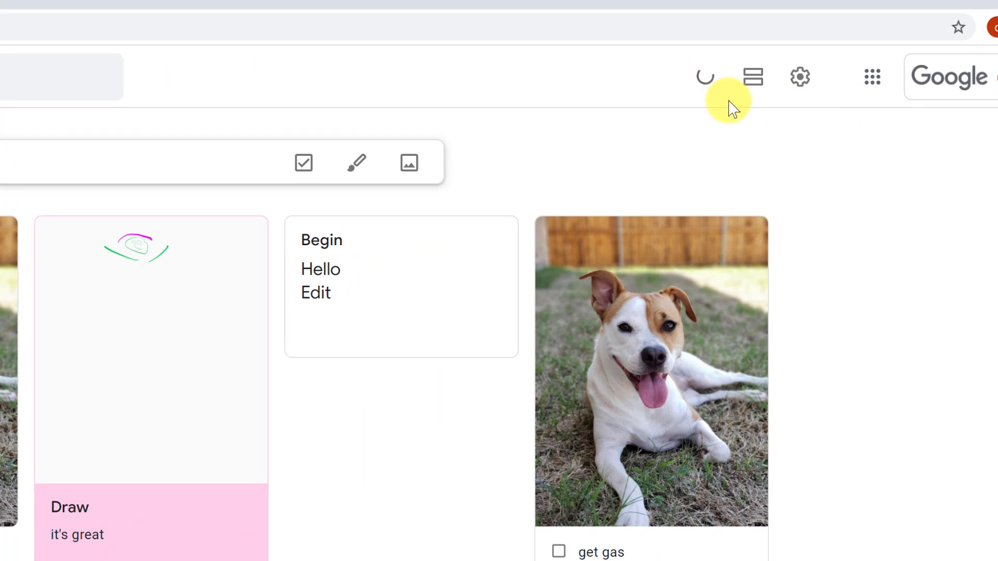
left_click(751, 87)
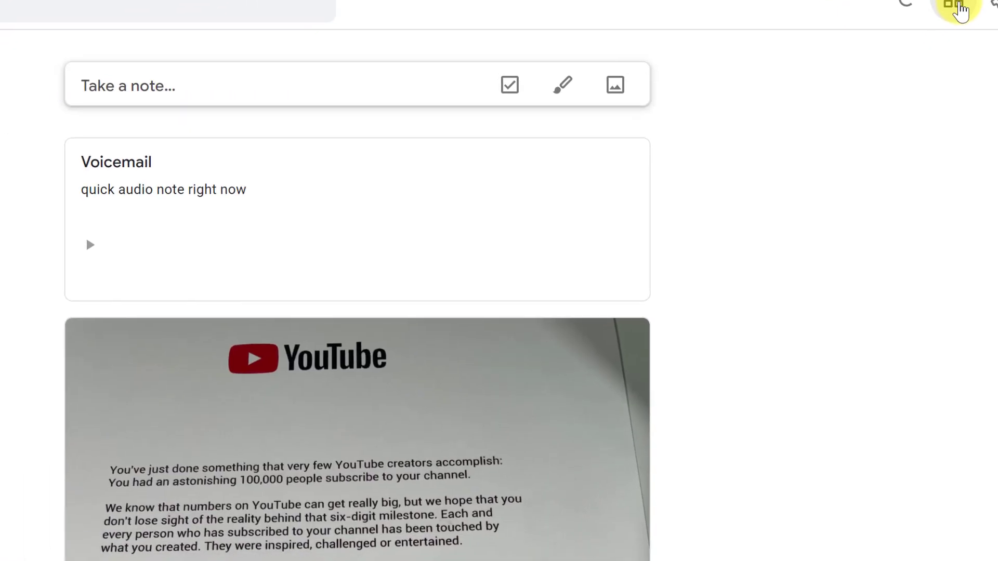
scroll(754, 410, "down", 10)
scroll(788, 407, "up", 10)
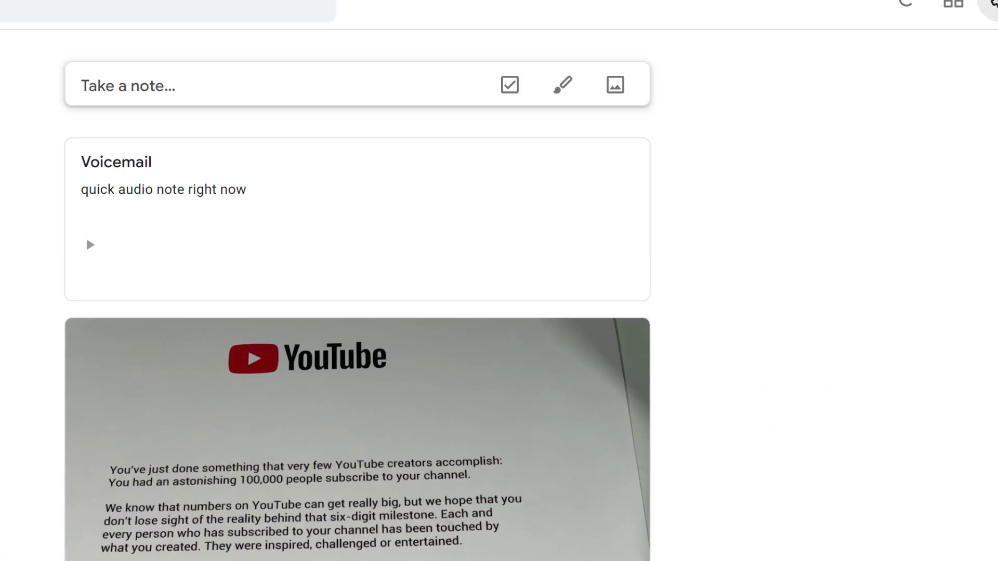
left_click(952, 6)
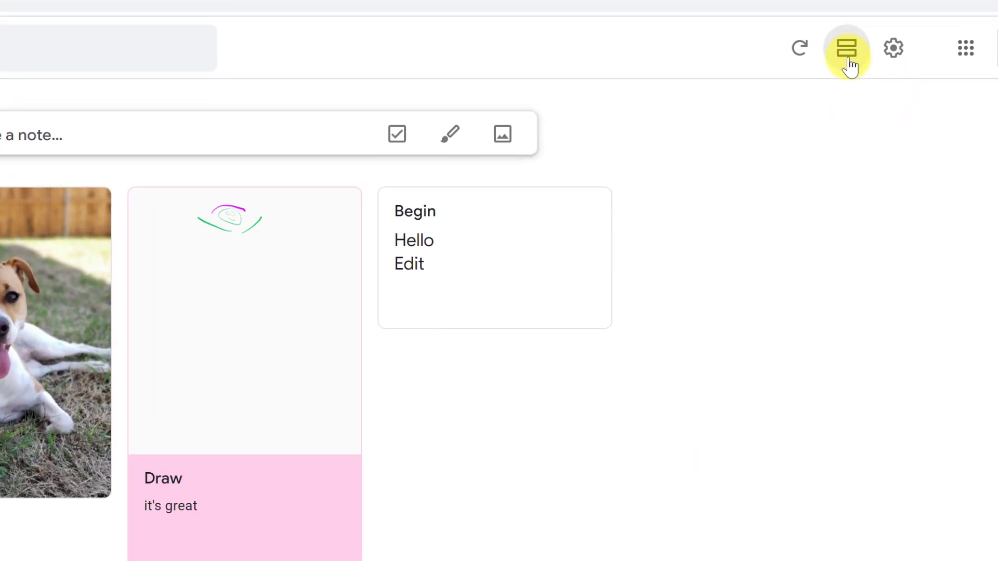
Enable the dark theme in Keep and disable it again.
left_click(857, 73)
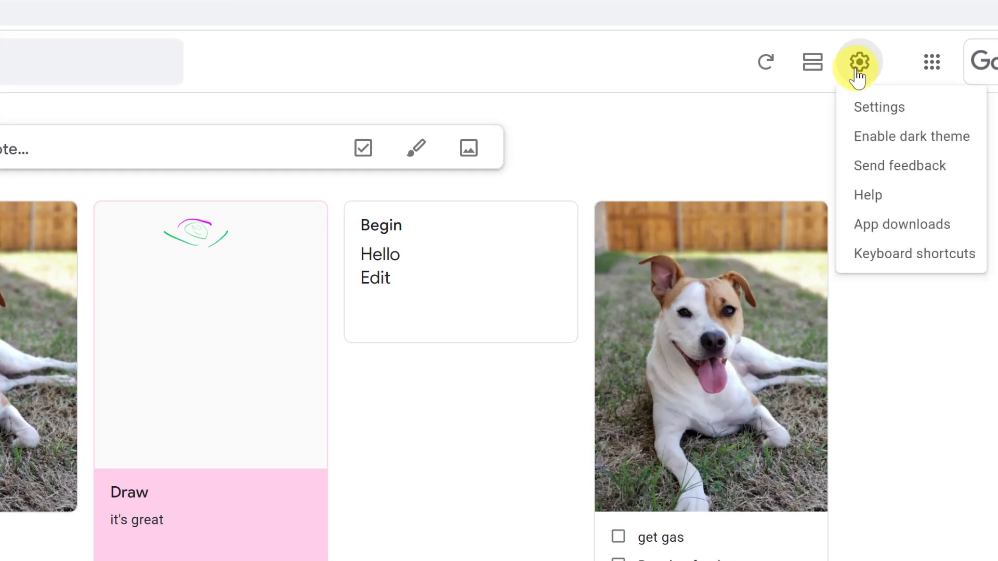
left_click(910, 140)
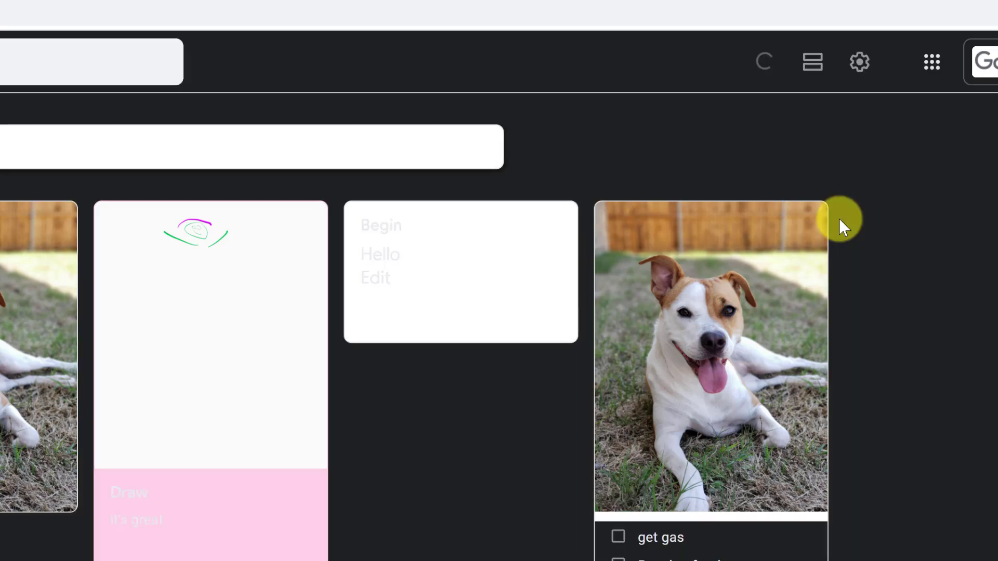
left_click(860, 63)
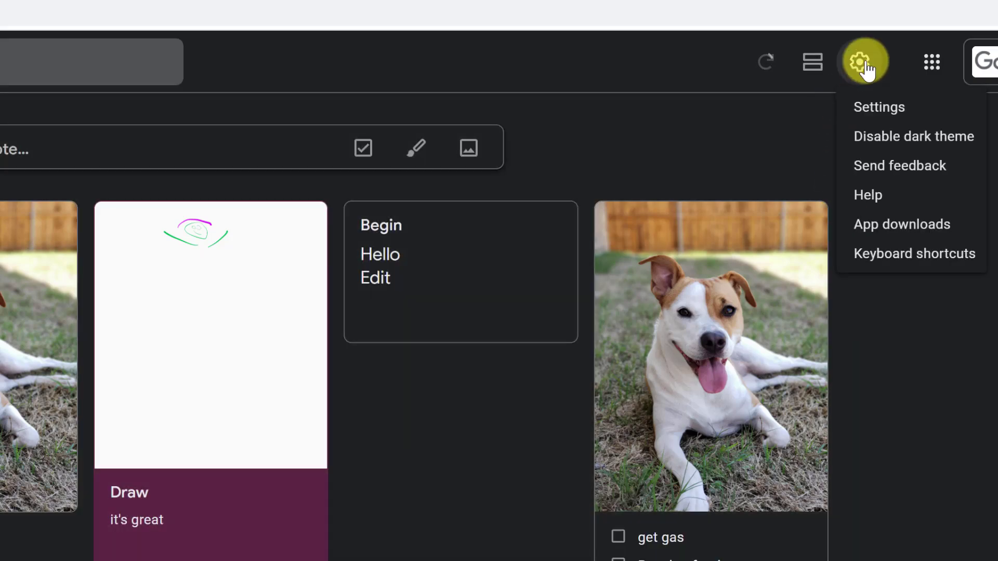
left_click(890, 151)
Open the Keep settings to look at the available options.
left_click(855, 68)
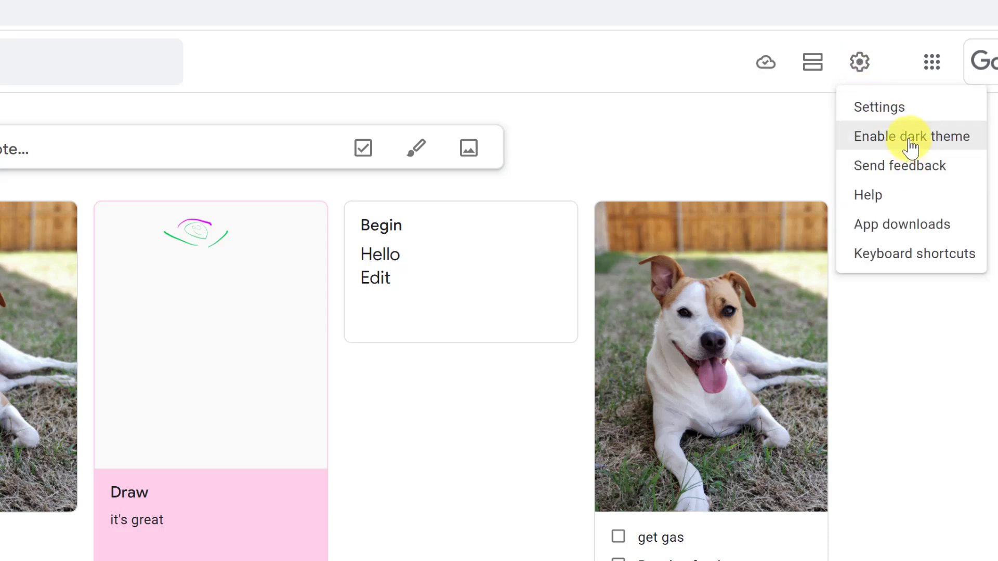
left_click(897, 109)
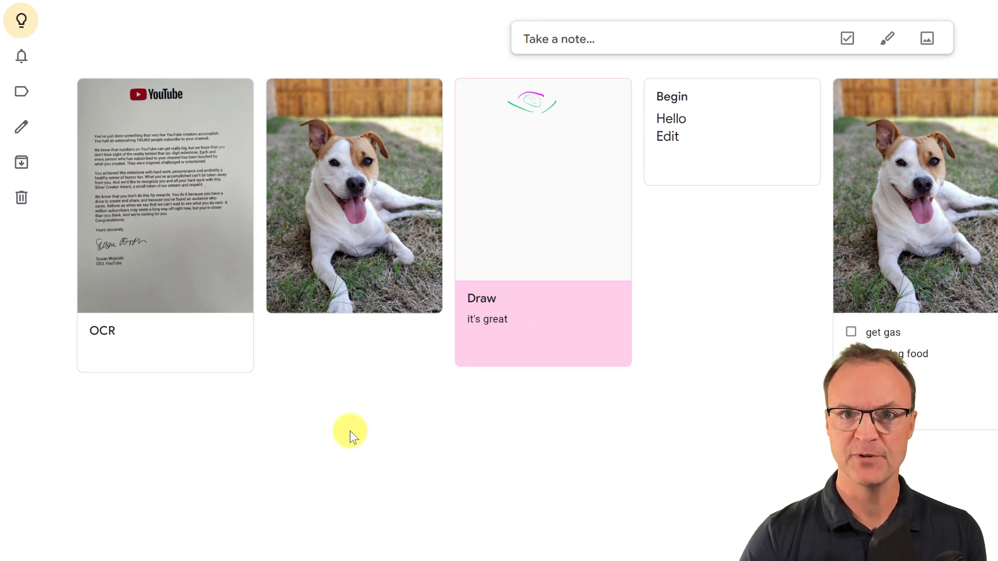
Grab the image text from the YouTube letter photo in the OCR note.
mouse_move(224, 307)
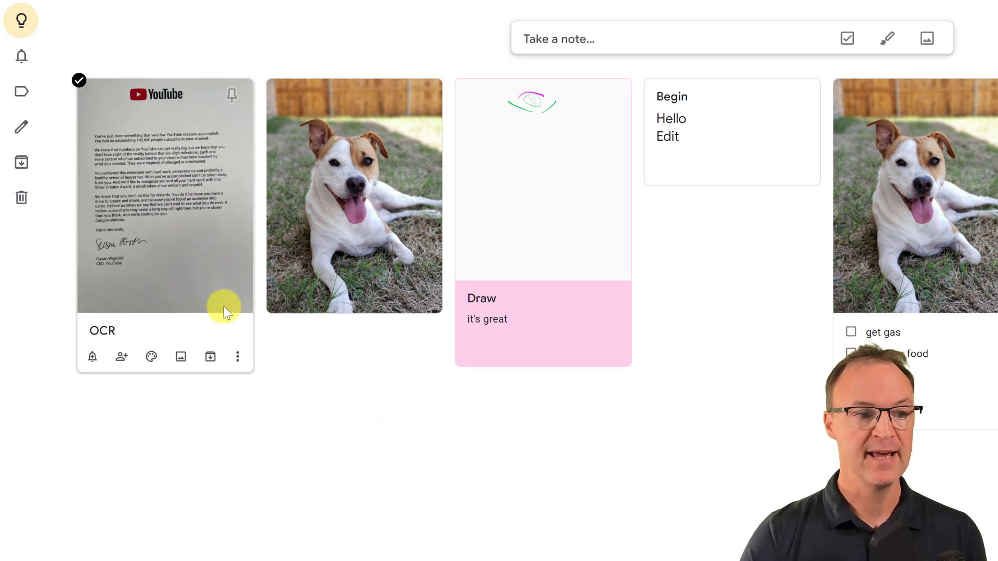
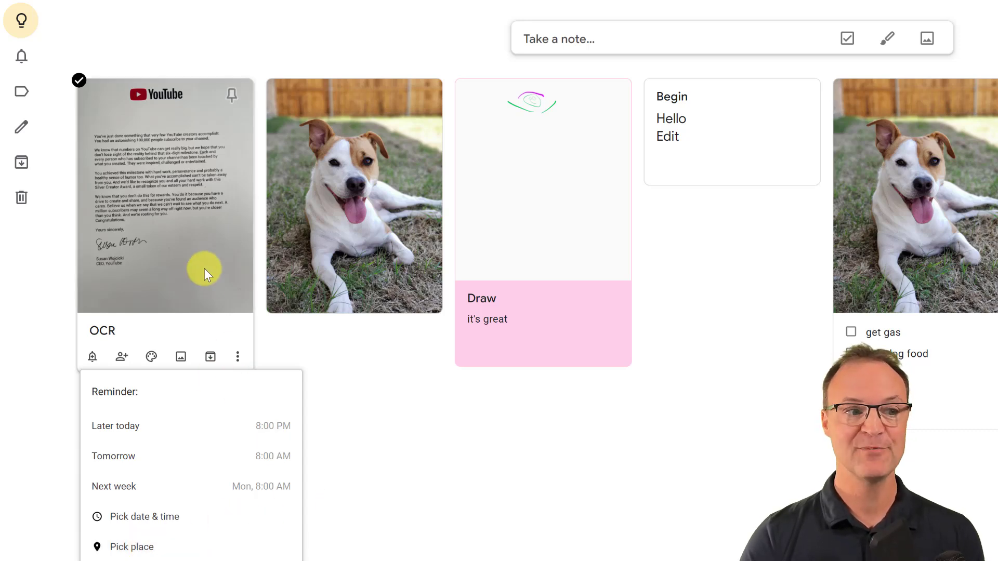
left_click(238, 357)
left_click(238, 356)
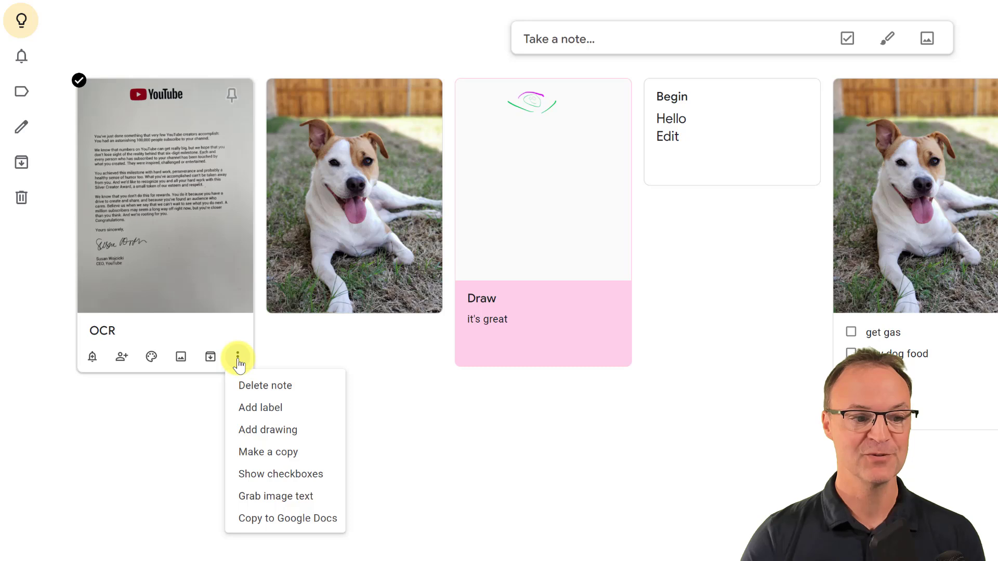
left_click(302, 500)
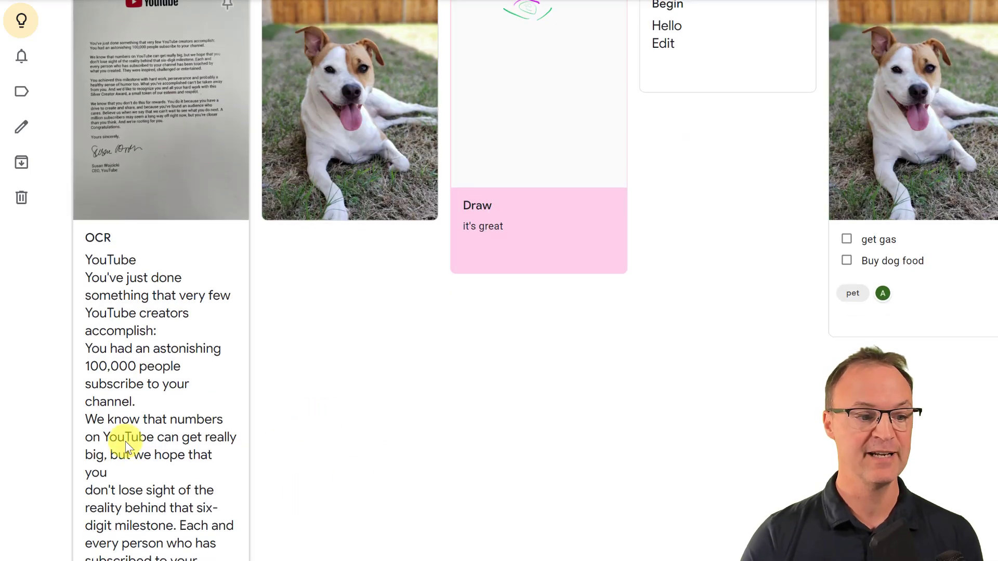
Examine the grabbed text in the OCR note and check the note's option for copying to Google Docs.
left_click(161, 466)
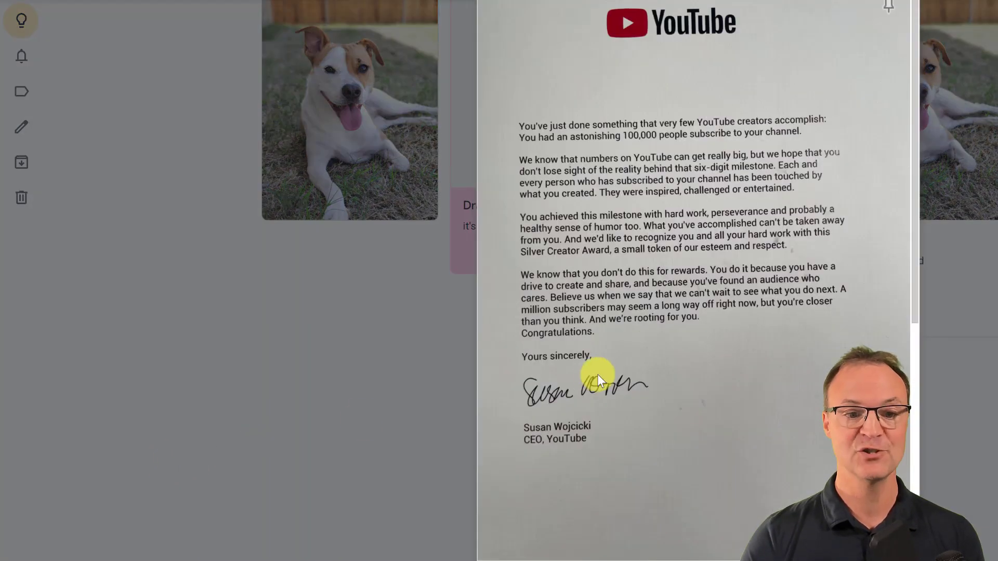
left_click(349, 393)
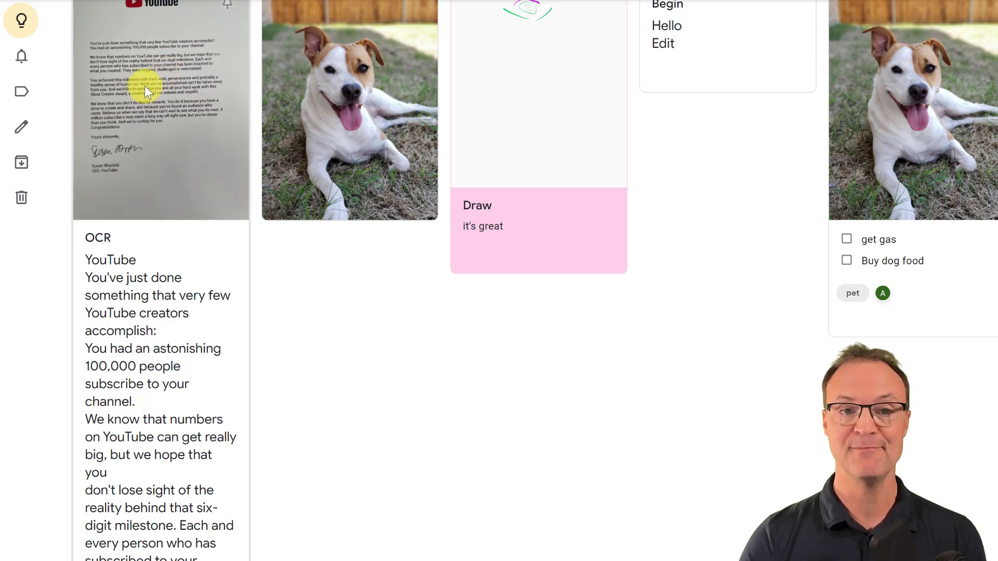
scroll(153, 448, "down", 3)
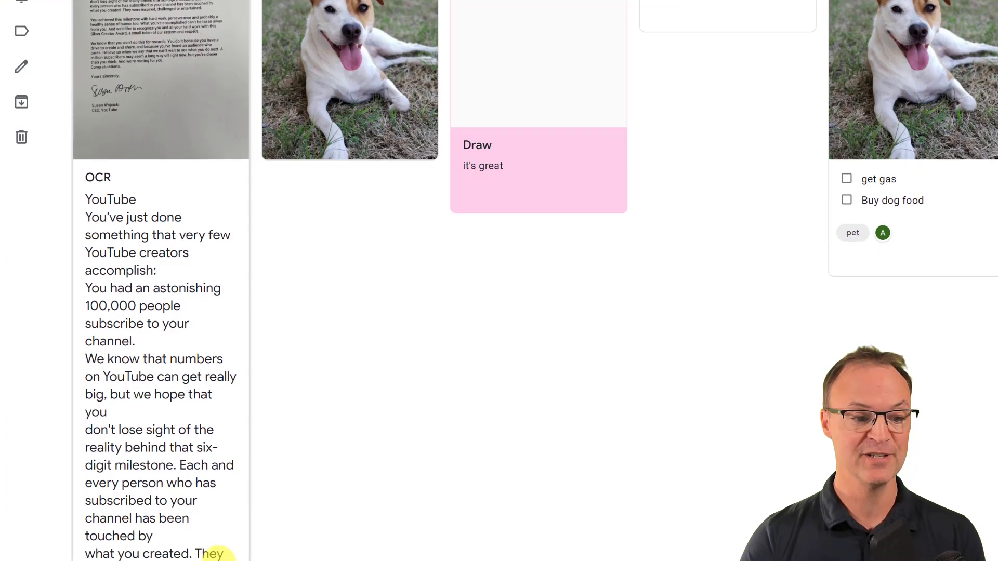
left_click(234, 544)
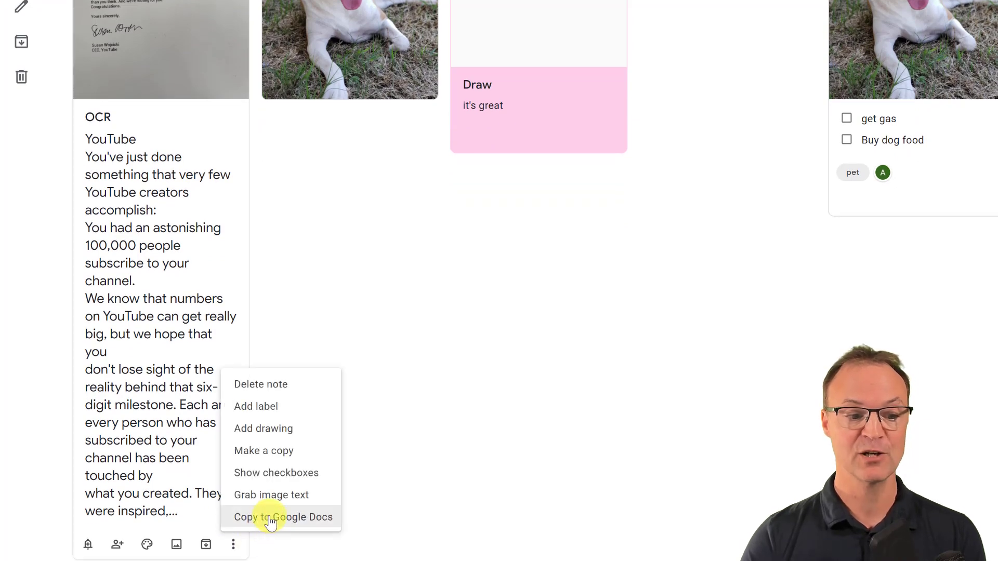
left_click(477, 383)
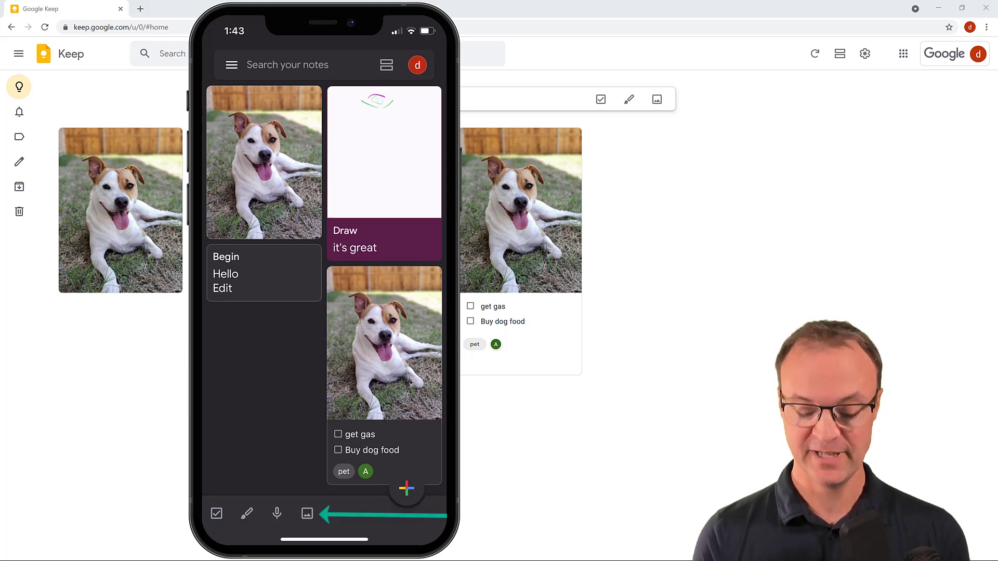
In the Keep phone app, create an image note by taking and using a photo of the YouTube letter.
left_click(307, 514)
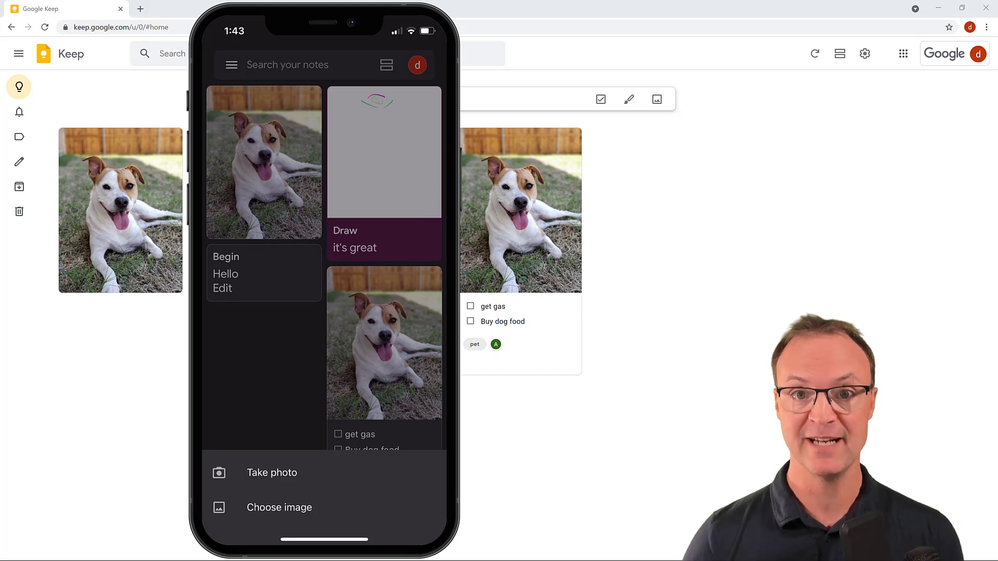
left_click(344, 471)
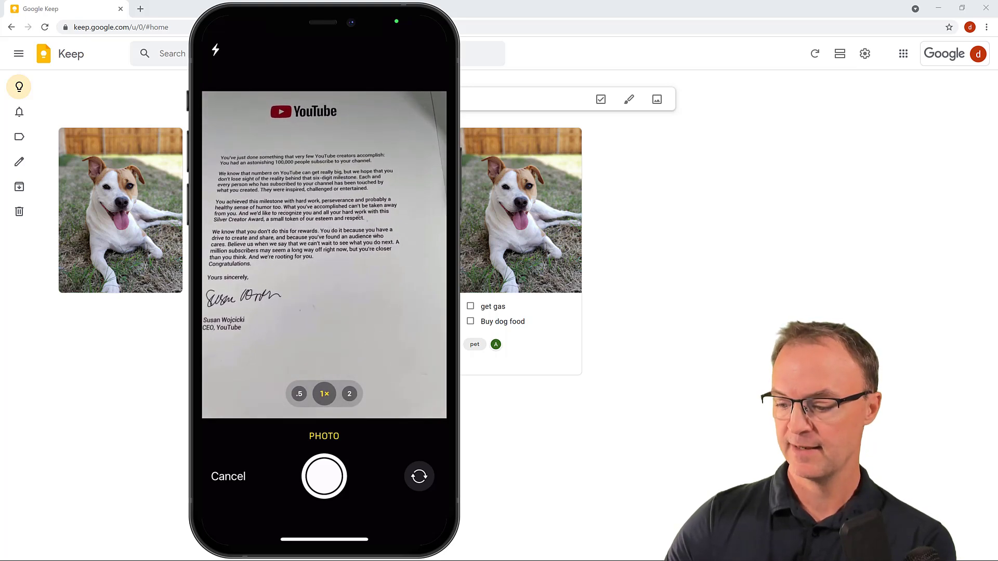
left_click(324, 476)
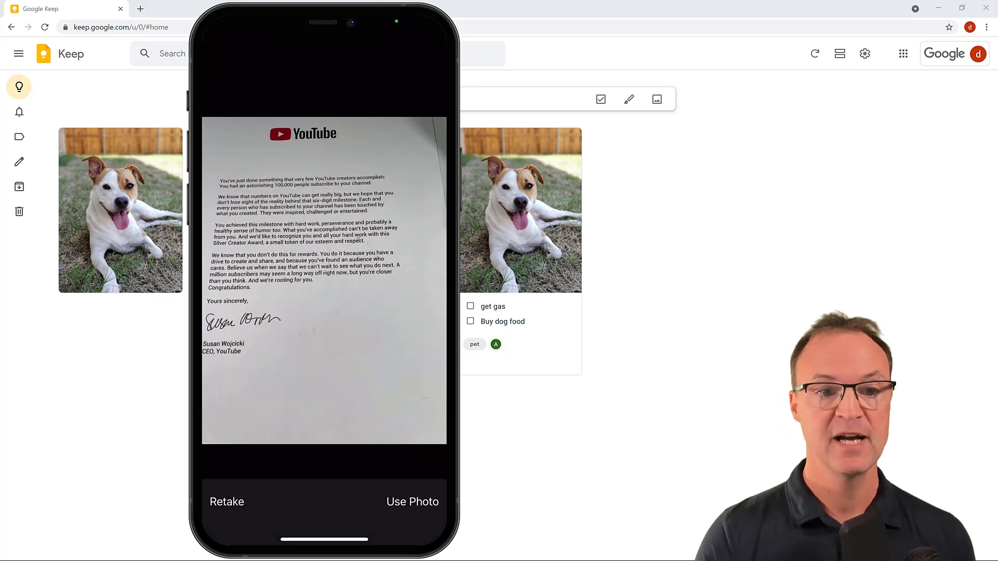
left_click(412, 502)
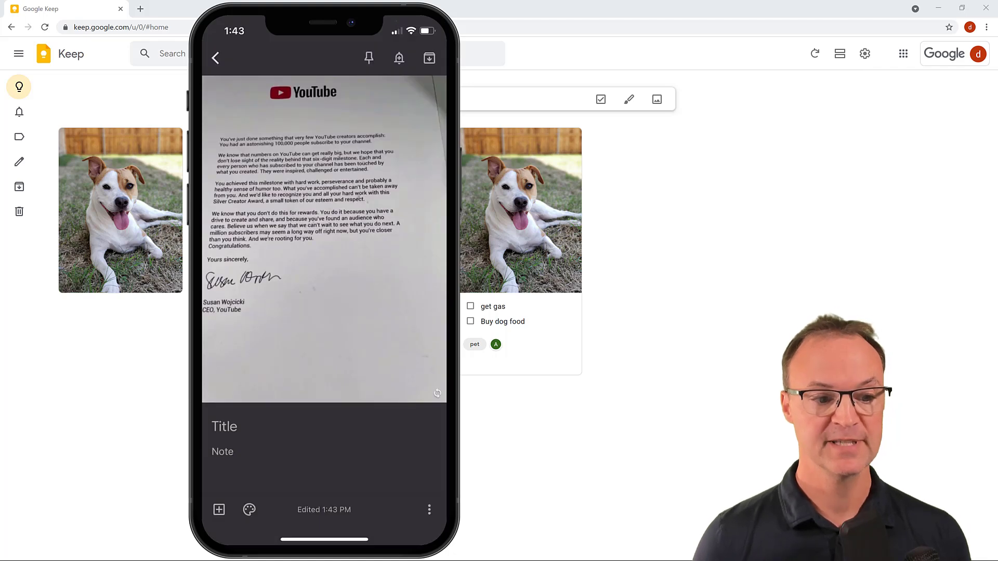
Title the letter photo note OCR and return to the notes list.
left_click(224, 426)
type("Ocr")
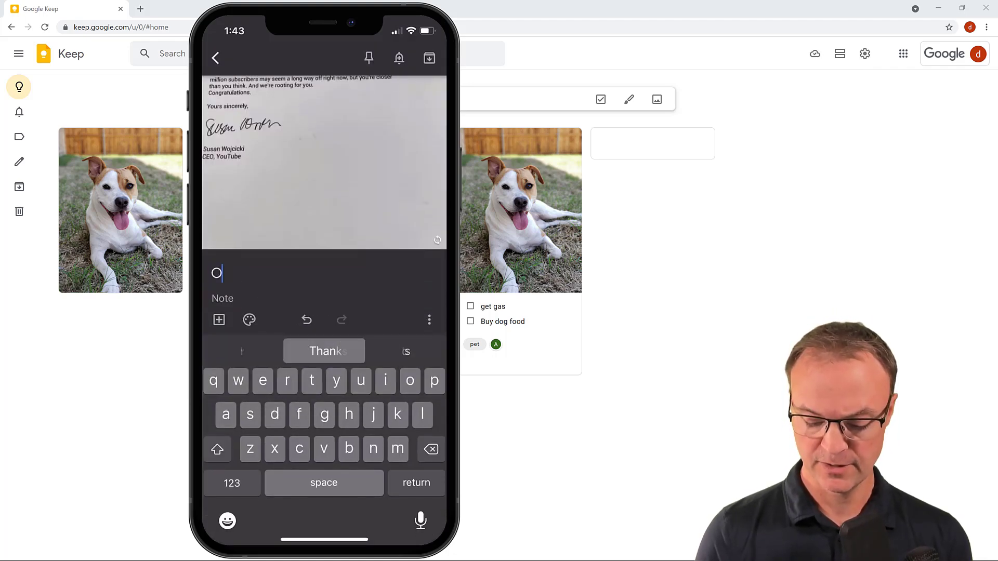
left_click(323, 351)
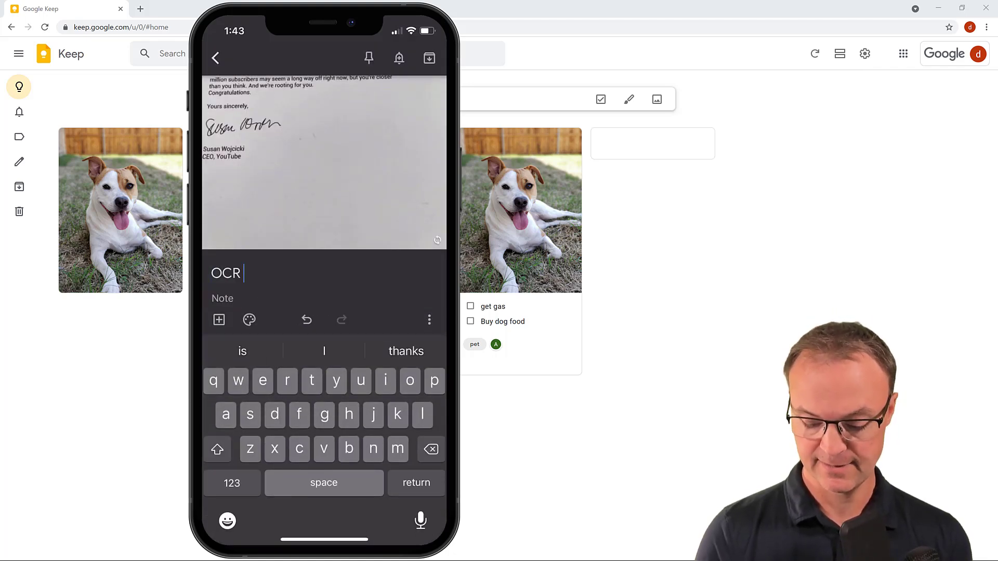
left_click(215, 58)
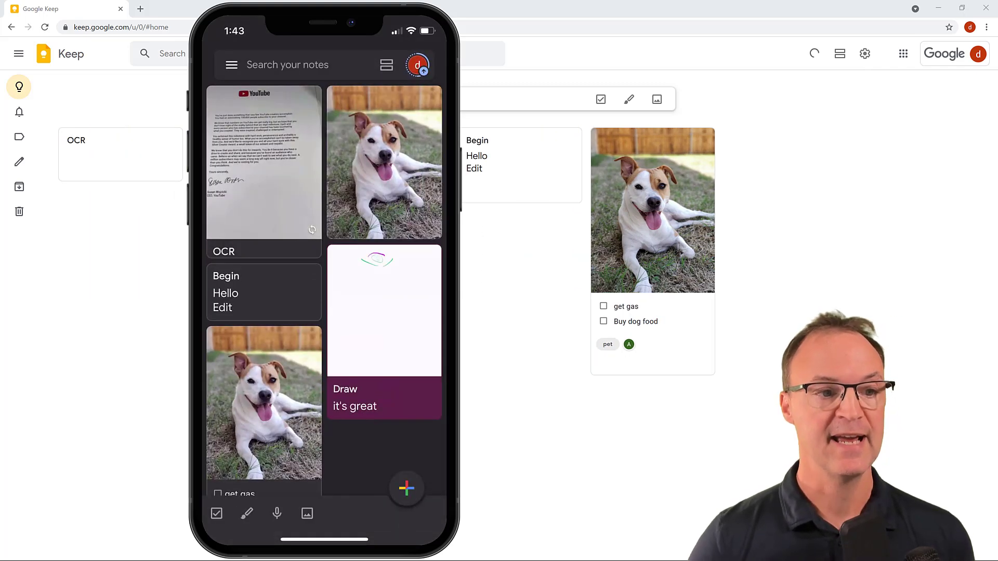